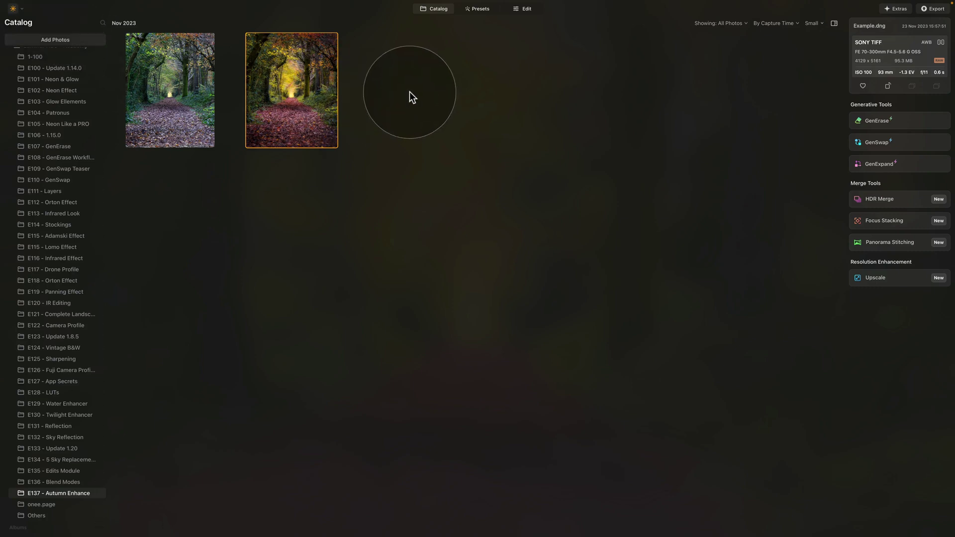
# View the finished autumn example photo Example.dng enlarged, and return to the catalog thumbnails
pyautogui.click(178, 89)
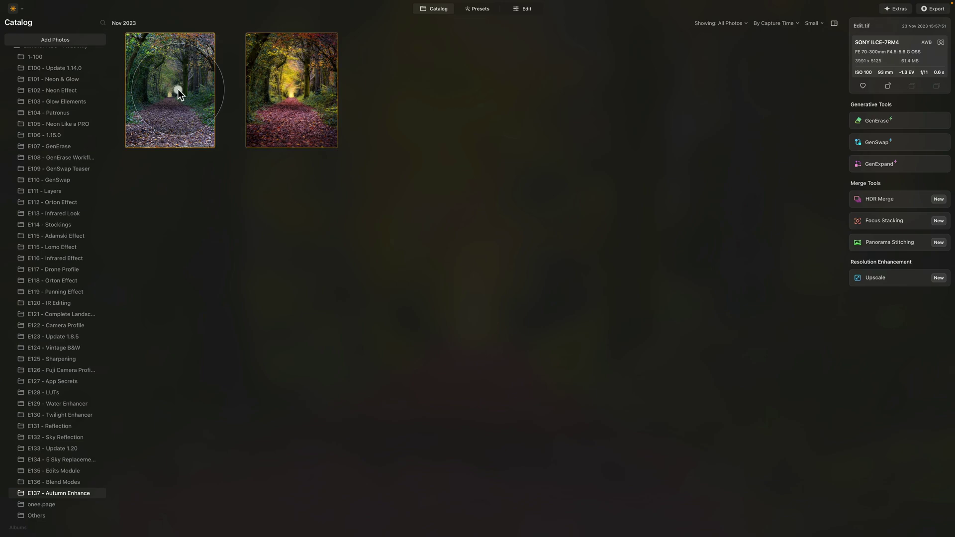
pyautogui.doubleClick(295, 101)
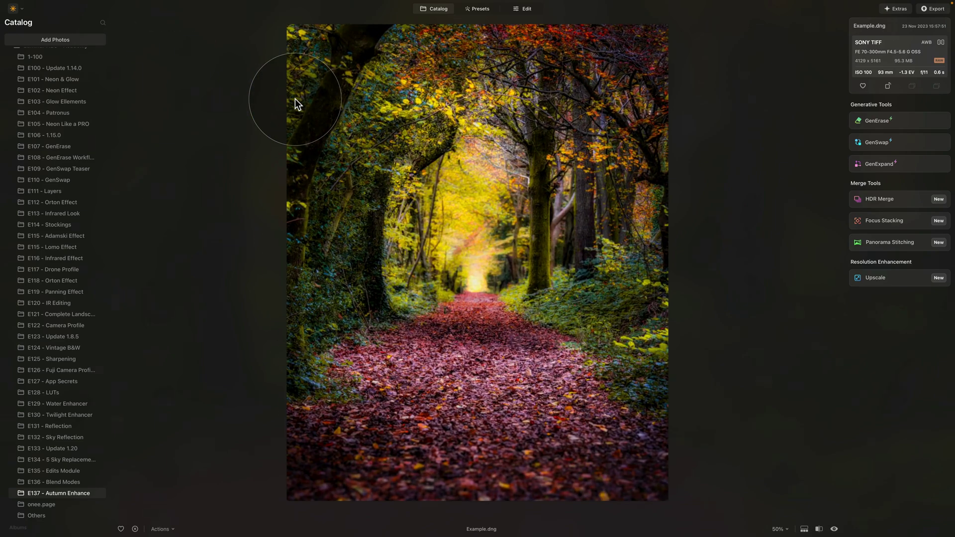
pyautogui.doubleClick(295, 100)
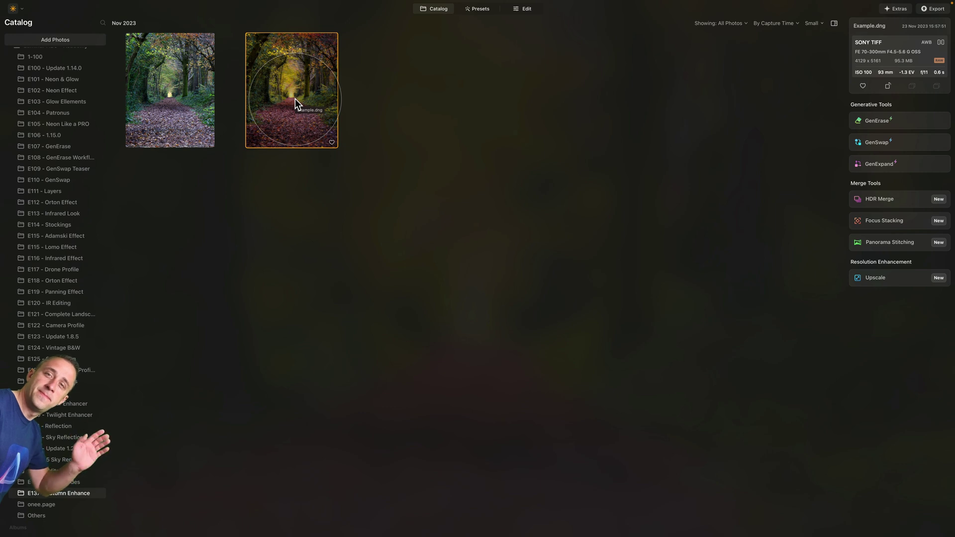
# Open Edit.tif for editing and set the Enhance tool's Accent to 40
pyautogui.click(180, 91)
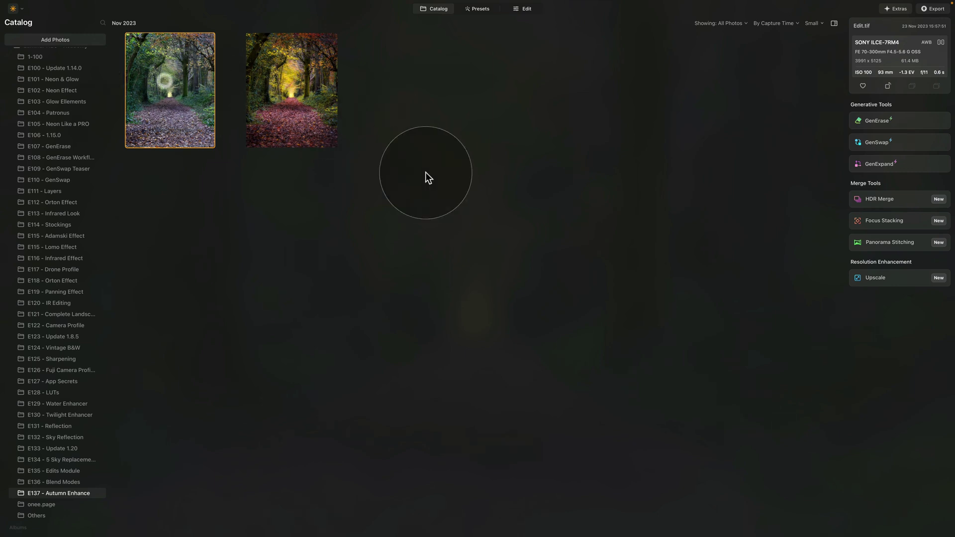
pyautogui.click(526, 10)
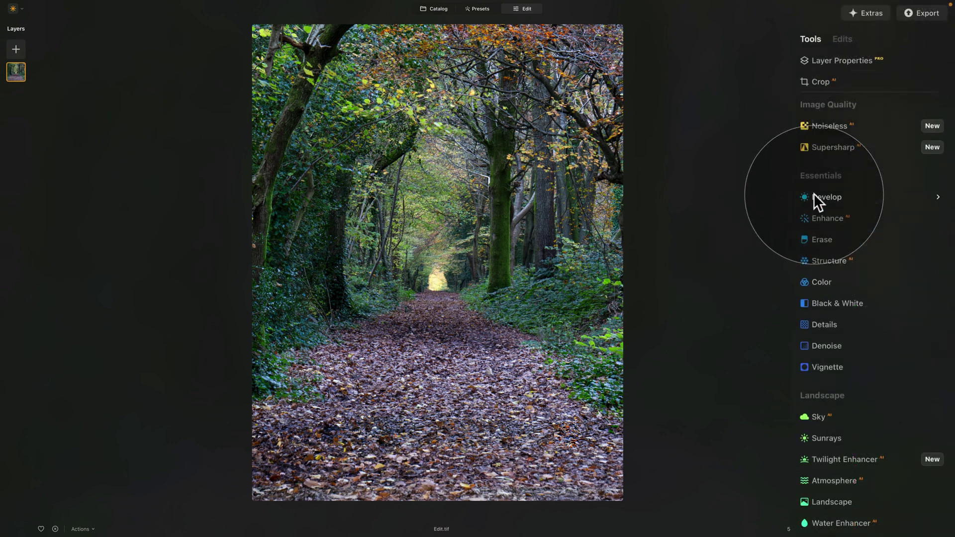
pyautogui.click(835, 217)
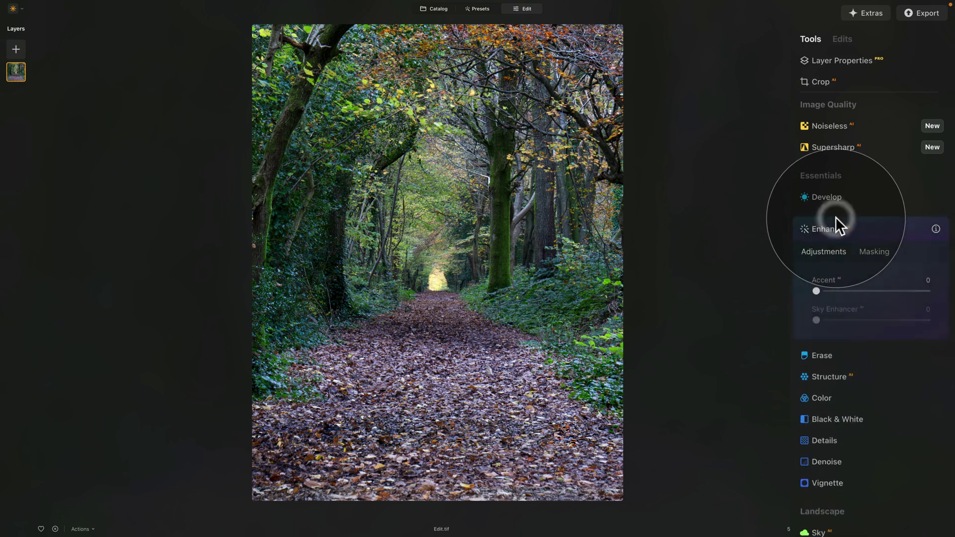
pyautogui.click(816, 291)
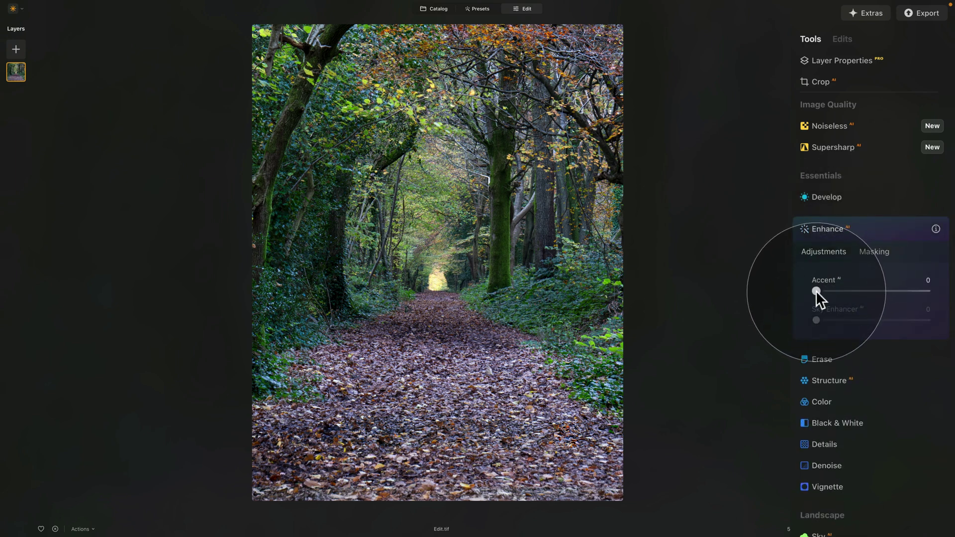
pyautogui.moveTo(817, 288); pyautogui.dragTo(883, 290)
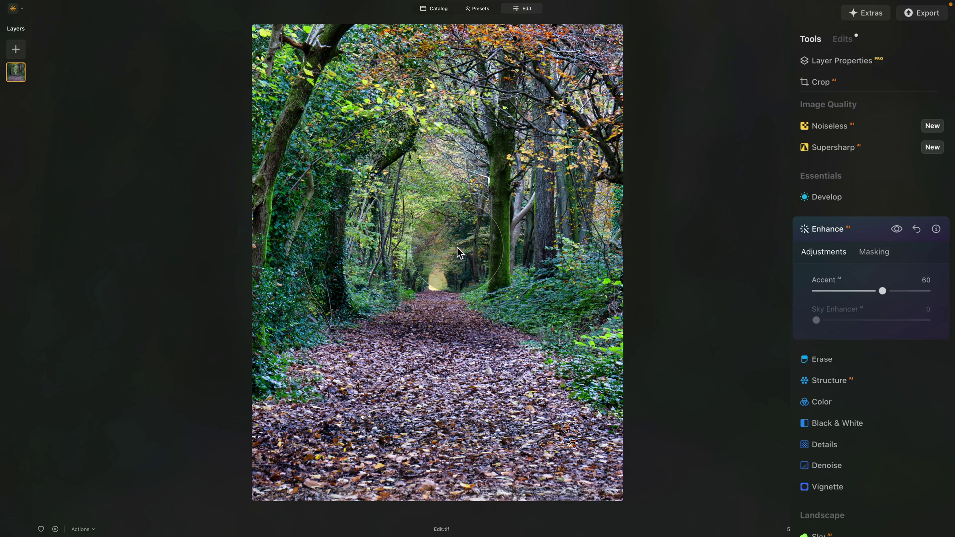
pyautogui.moveTo(881, 291); pyautogui.dragTo(859, 292)
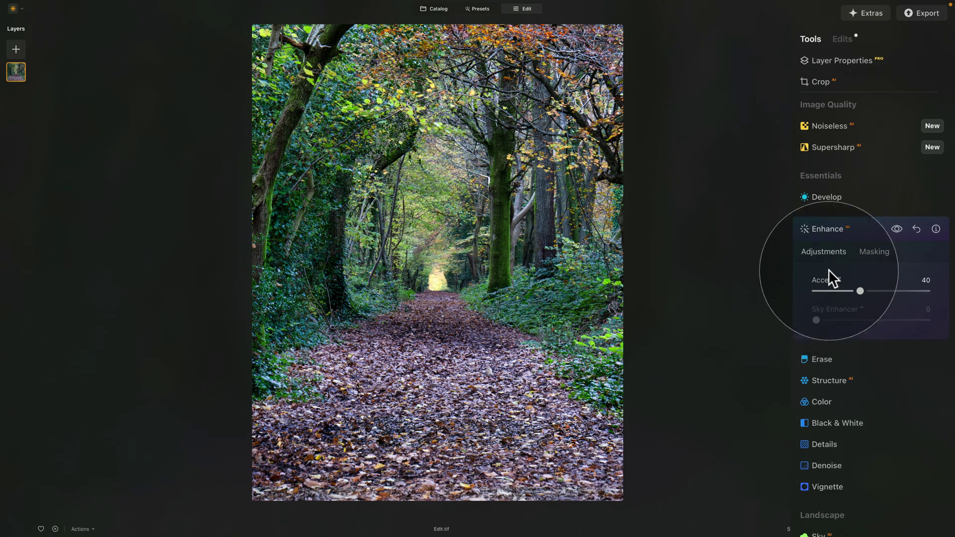
pyautogui.click(835, 230)
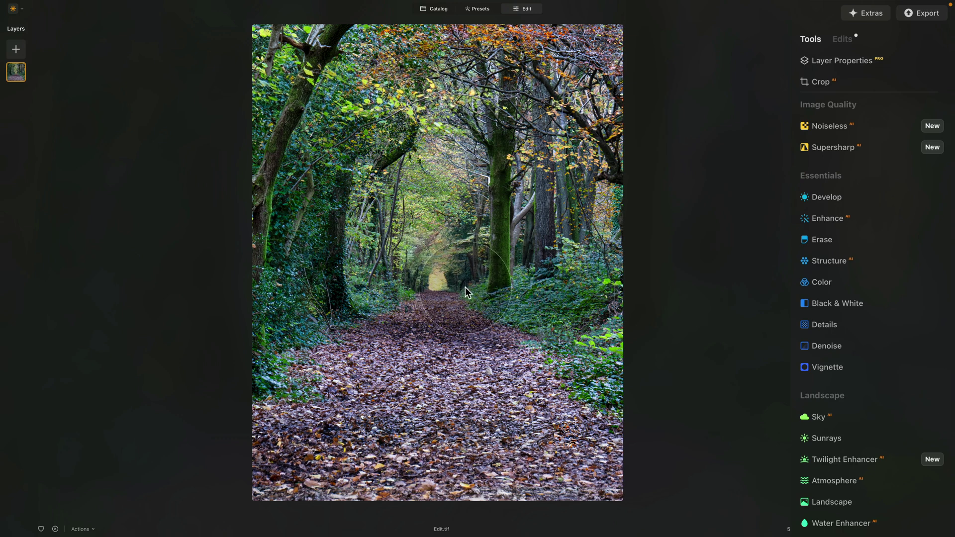
# Warm the photo's white balance in Develop with Temperature 12 and Tint 20, and compare it with the original
pyautogui.click(825, 196)
pyautogui.click(824, 253)
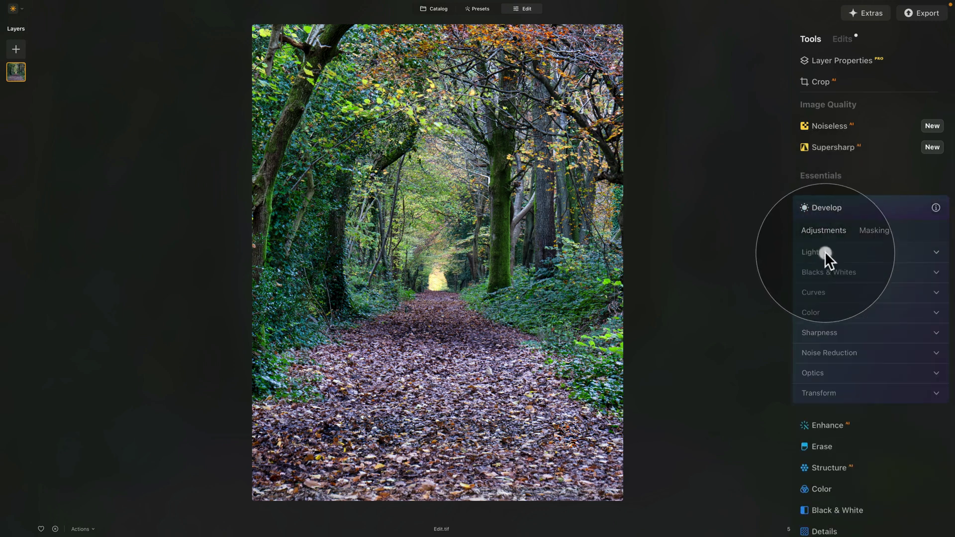
pyautogui.click(831, 312)
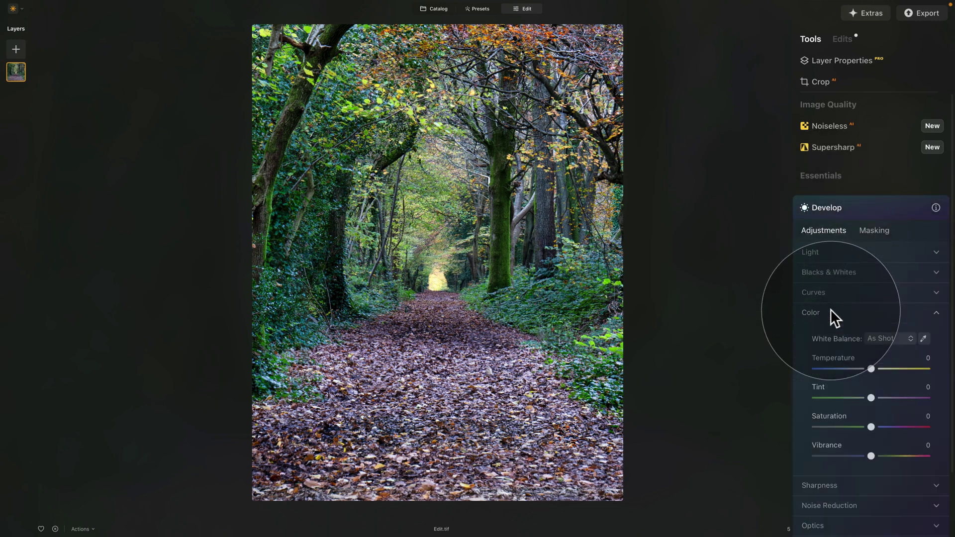
pyautogui.scroll(-5, 830, 313)
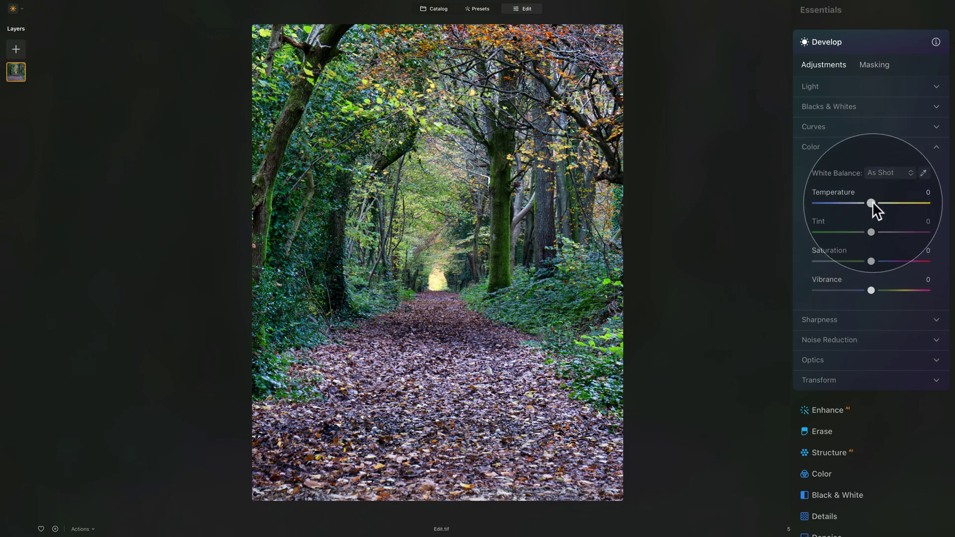
pyautogui.moveTo(872, 203); pyautogui.dragTo(874, 204)
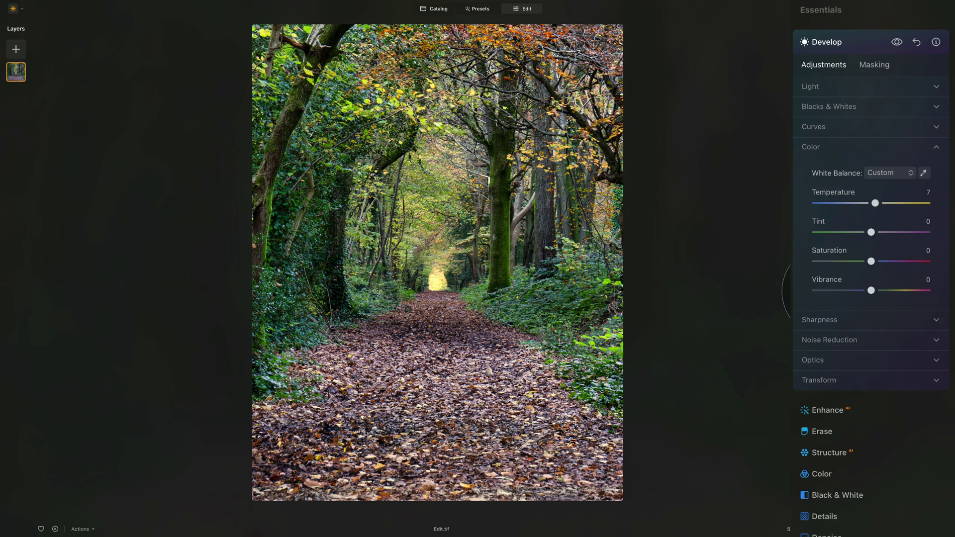
pyautogui.moveTo(873, 203); pyautogui.dragTo(877, 202)
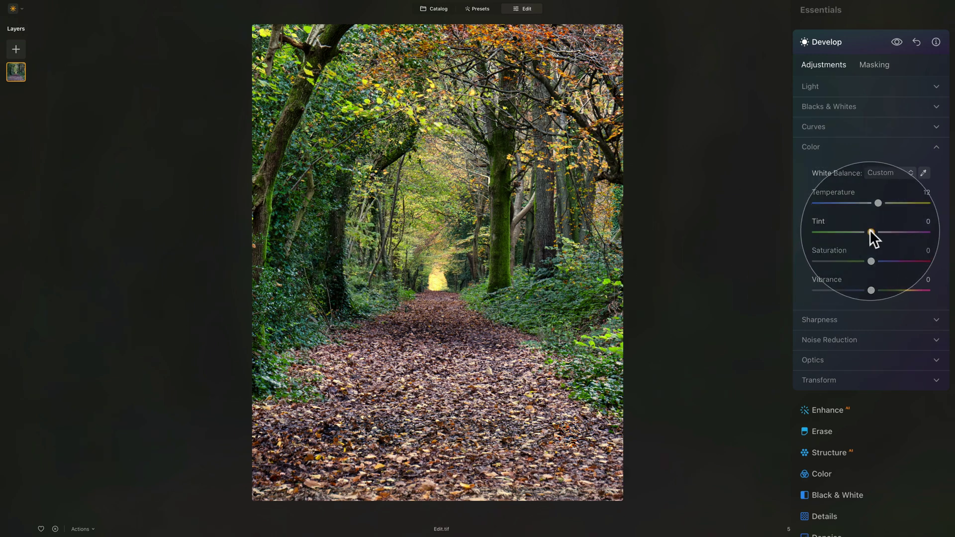
pyautogui.moveTo(869, 229)
pyautogui.mouseDown()
pyautogui.moveTo(899, 232)
pyautogui.moveTo(881, 231)
pyautogui.mouseUp()
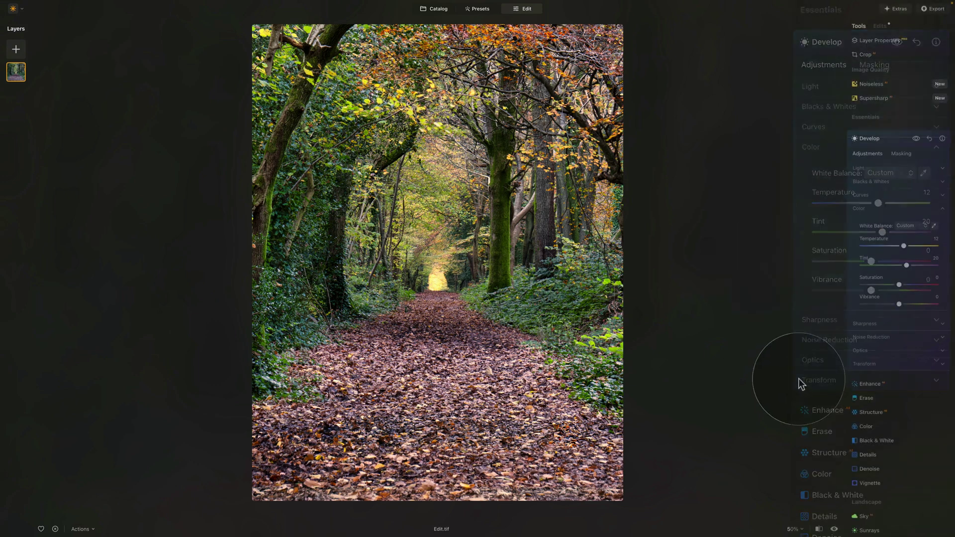
pyautogui.click(834, 529)
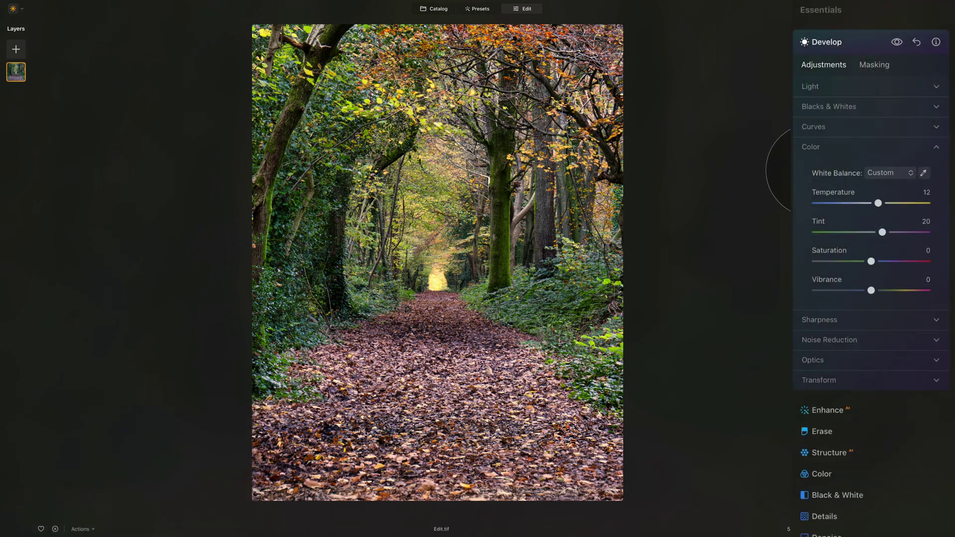
pyautogui.click(853, 41)
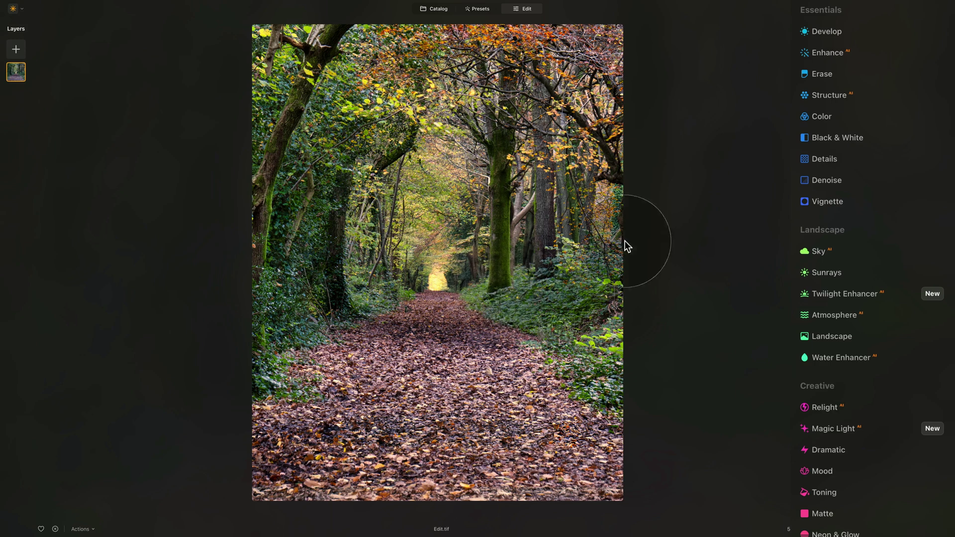
# Set the Color tool's HSL saturation to Red 10, Orange 21, Yellow 22 and Green 10
pyautogui.click(822, 116)
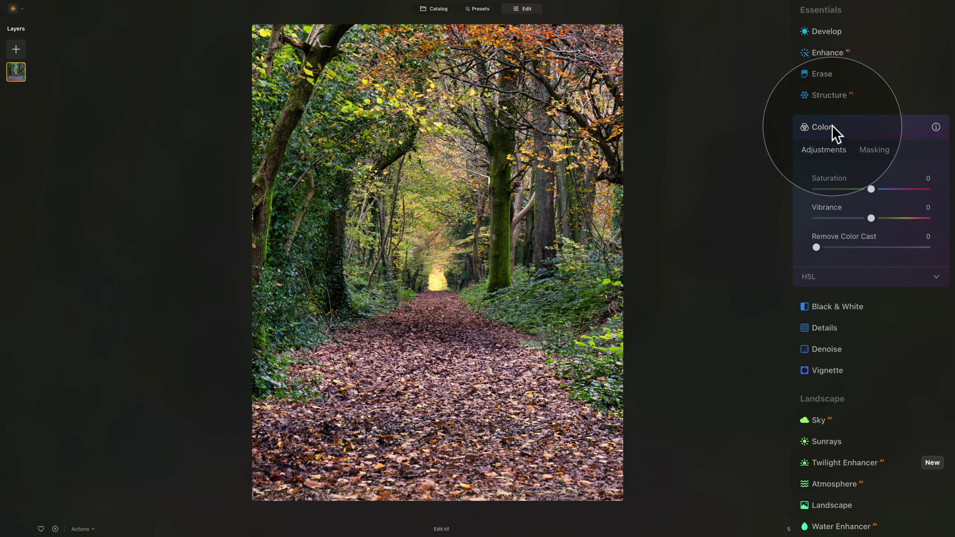
pyautogui.click(832, 277)
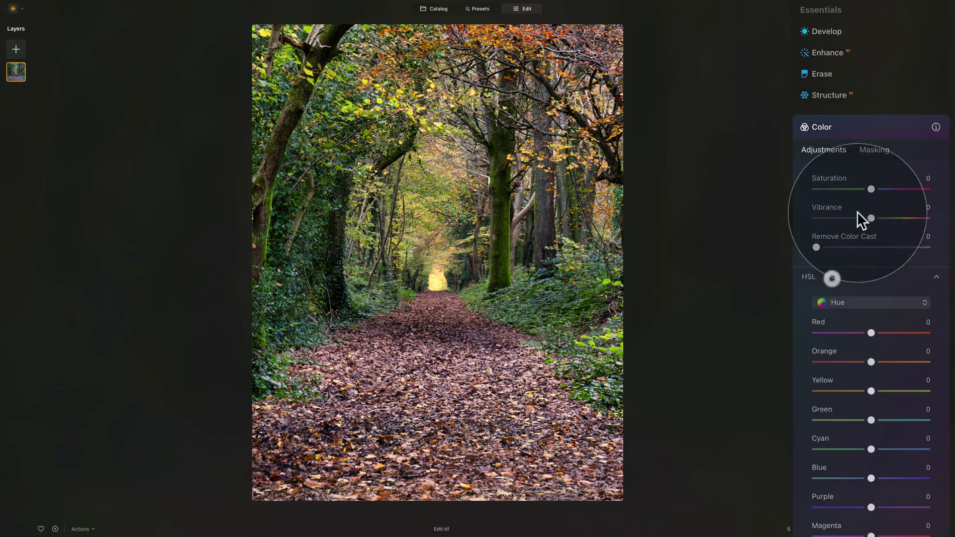
pyautogui.scroll(-3, 840, 201)
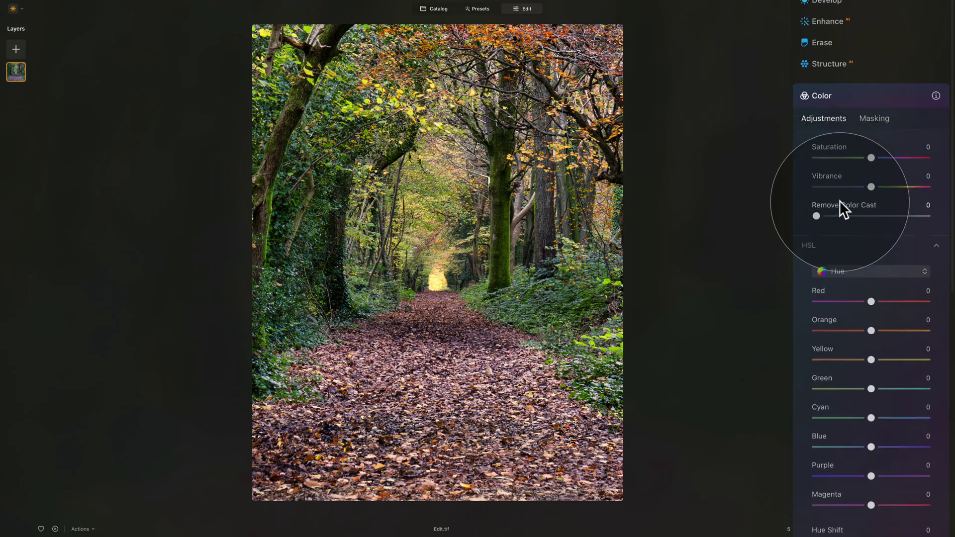
pyautogui.scroll(-1, 841, 193)
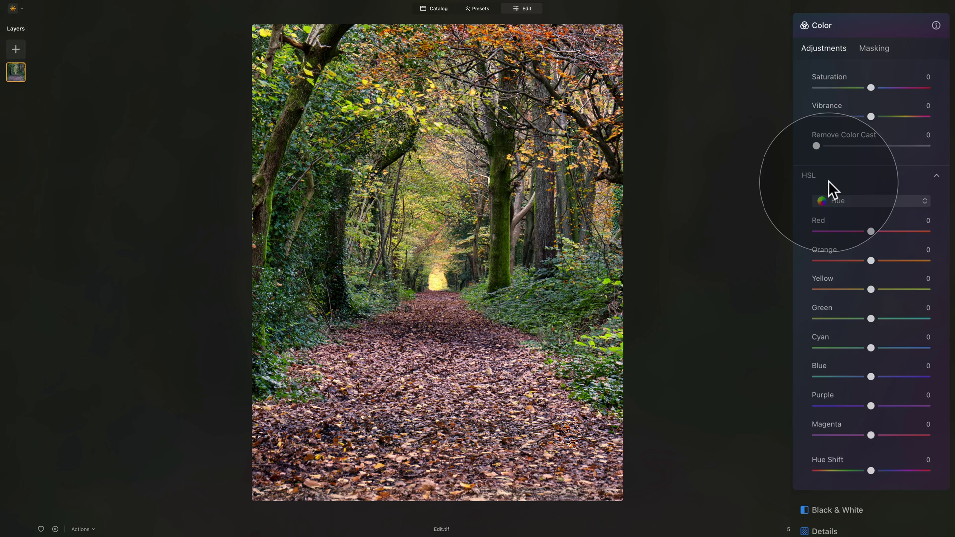
pyautogui.click(853, 201)
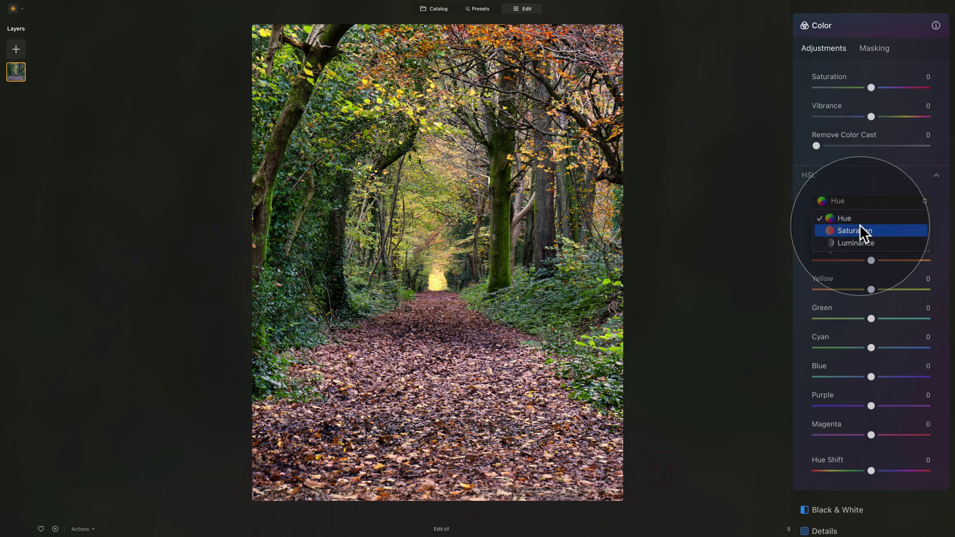
pyautogui.click(802, 214)
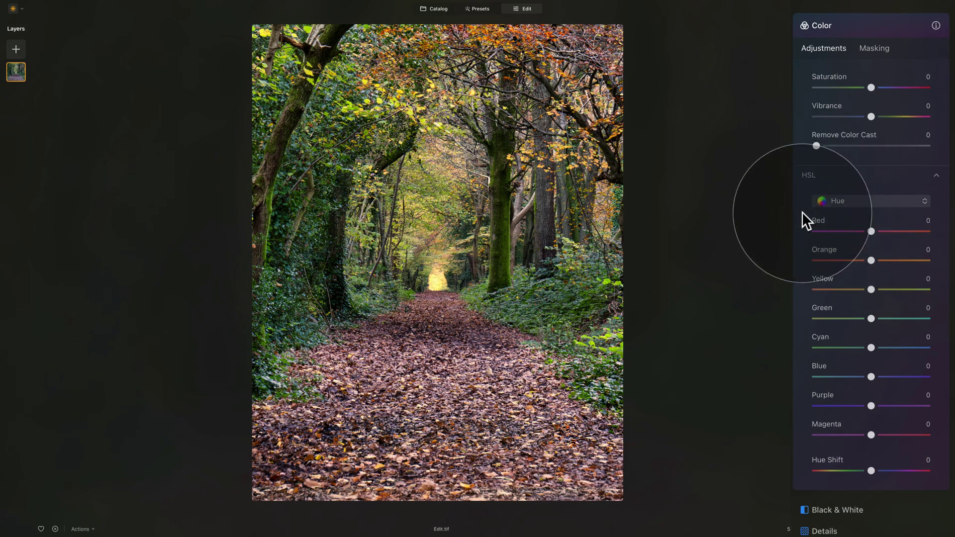
pyautogui.click(850, 199)
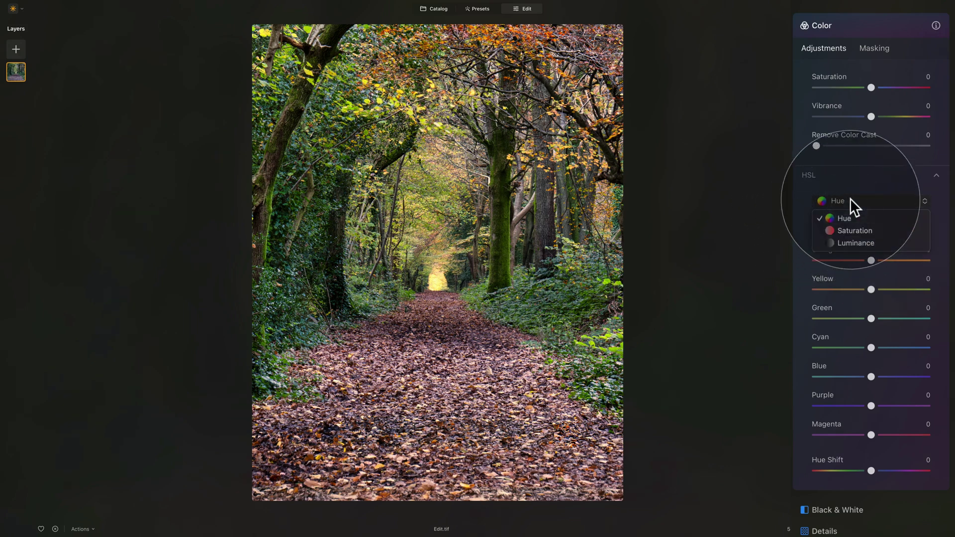
pyautogui.click(861, 230)
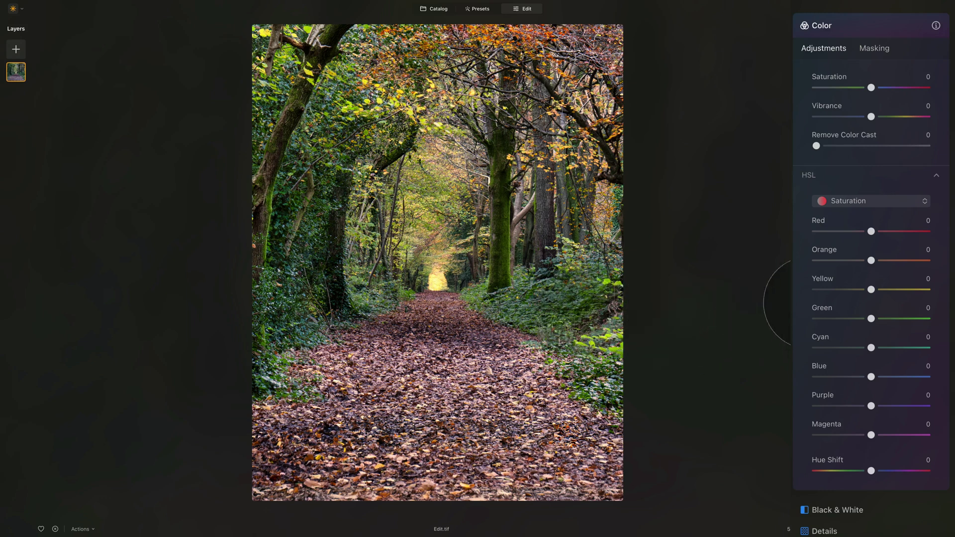
pyautogui.moveTo(872, 260); pyautogui.dragTo(886, 291)
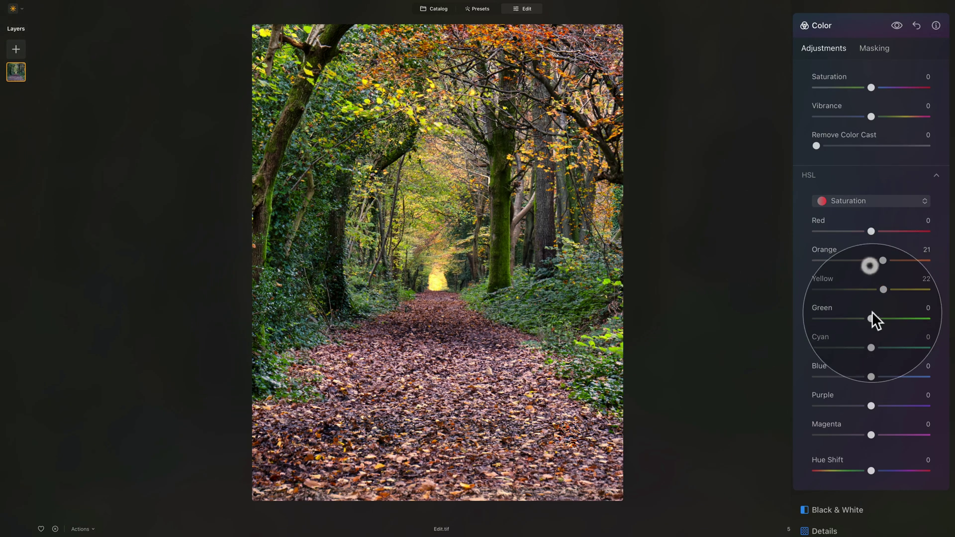
pyautogui.moveTo(872, 231); pyautogui.dragTo(876, 232)
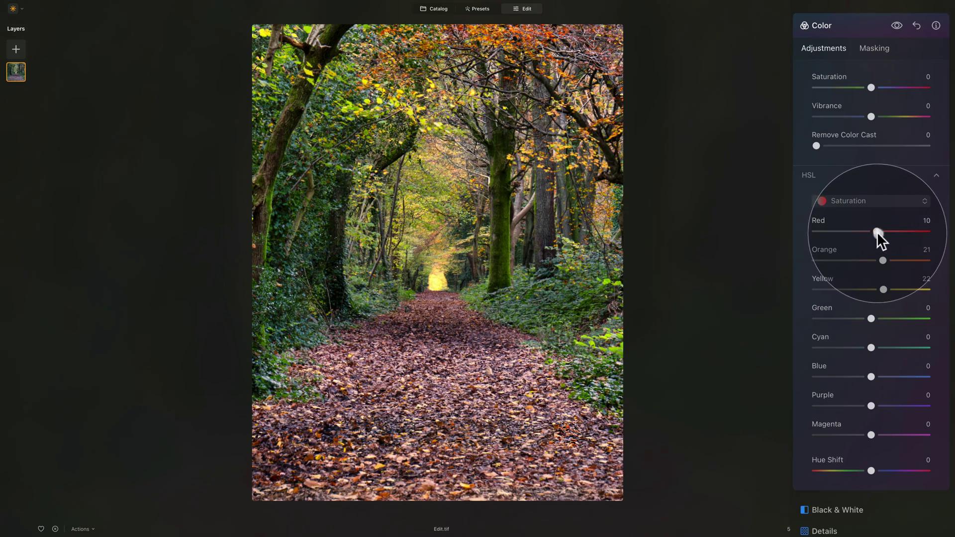
pyautogui.moveTo(871, 318); pyautogui.dragTo(876, 318)
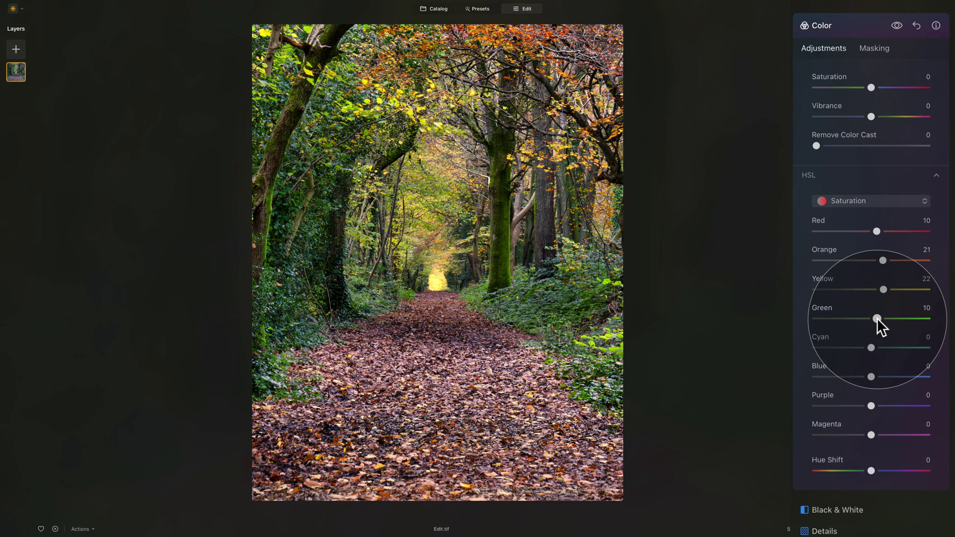
# Shift the HSL hues to Green -60, Yellow -14 and Orange 89
pyautogui.click(854, 199)
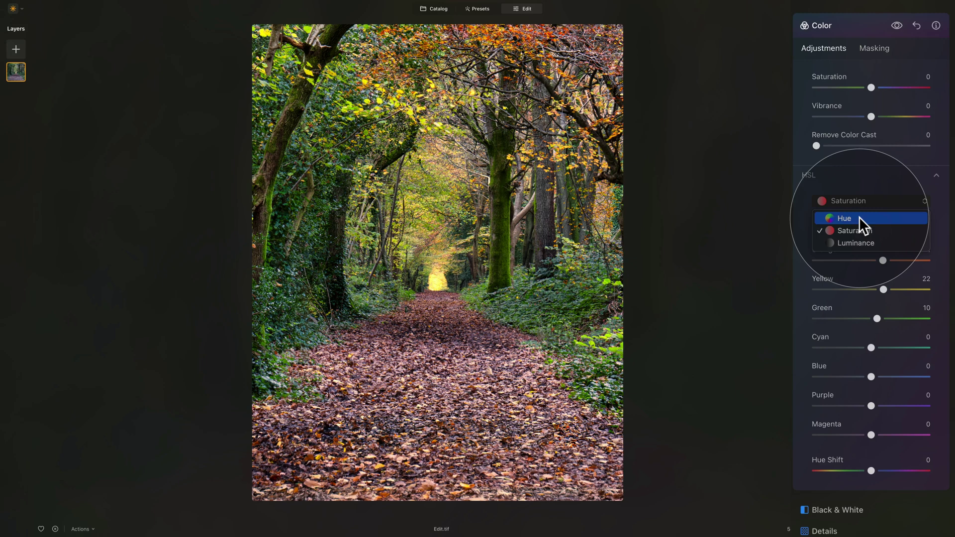
pyautogui.click(859, 218)
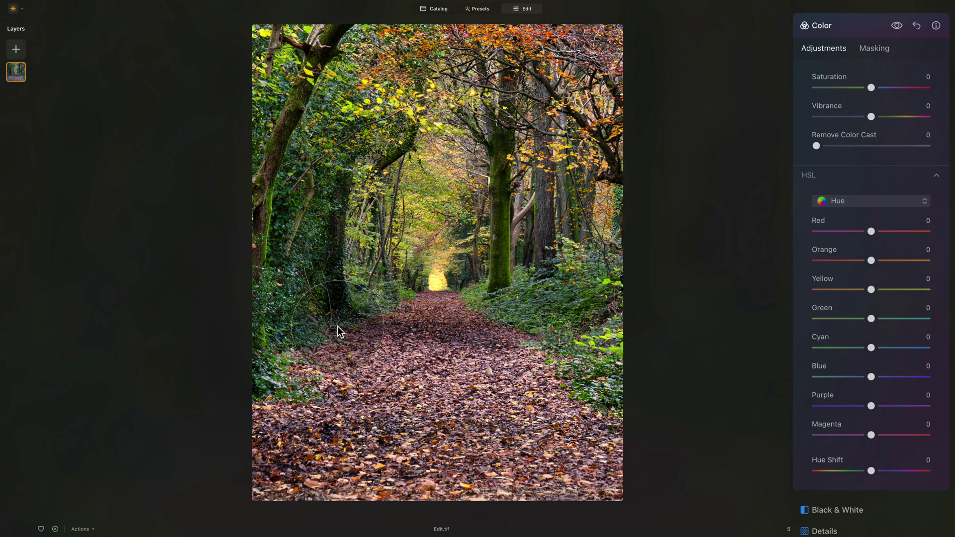
pyautogui.moveTo(872, 318); pyautogui.dragTo(843, 319)
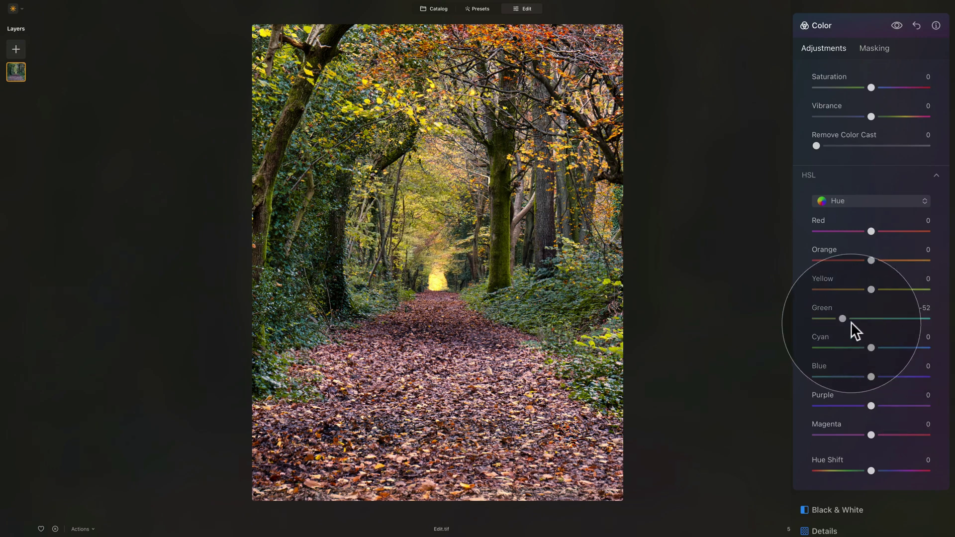
pyautogui.moveTo(843, 319)
pyautogui.mouseDown()
pyautogui.moveTo(874, 319)
pyautogui.moveTo(838, 318)
pyautogui.mouseUp()
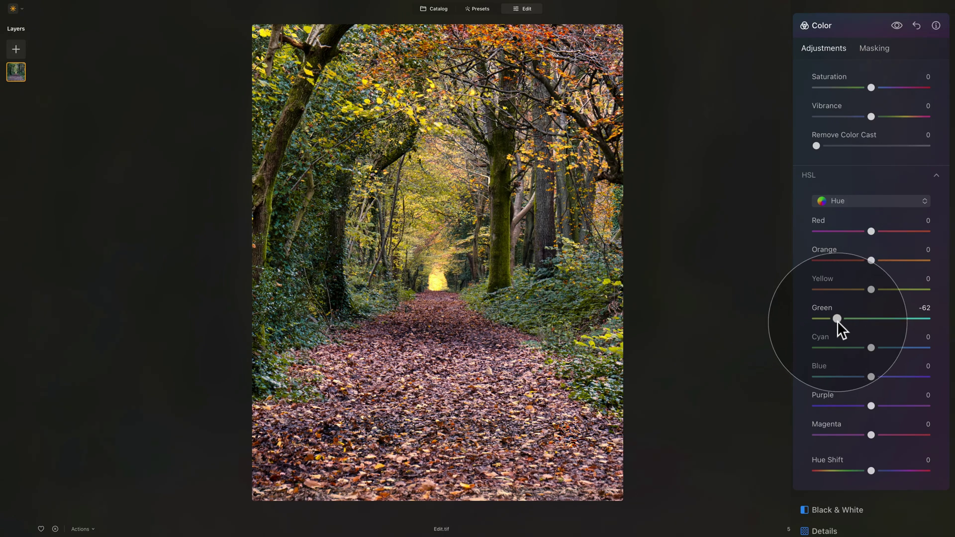
pyautogui.moveTo(838, 317); pyautogui.dragTo(841, 318)
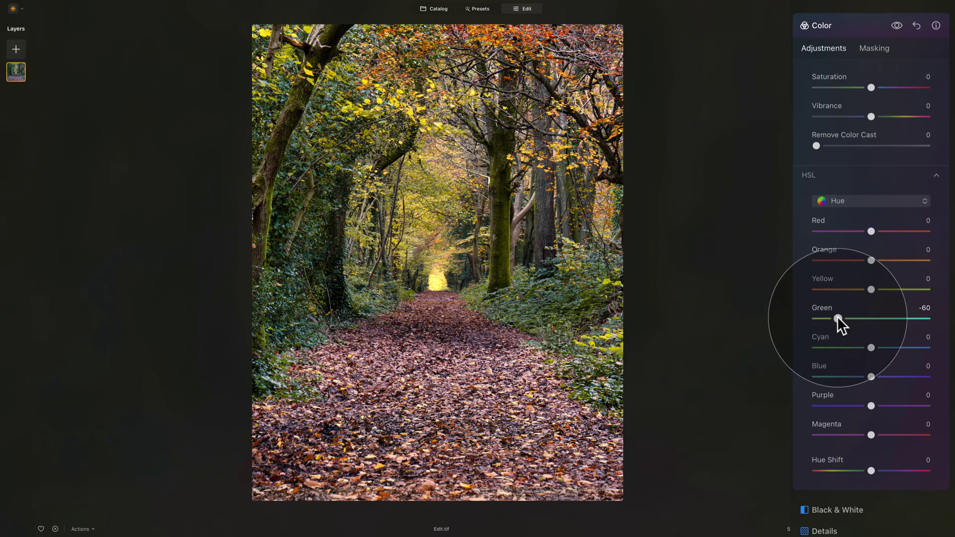
pyautogui.moveTo(871, 289); pyautogui.dragTo(921, 260)
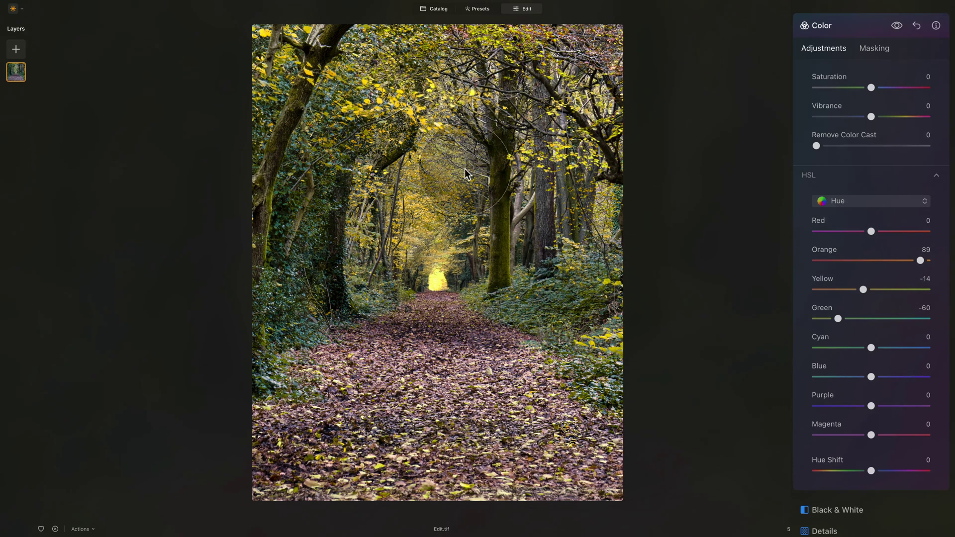
# Set the HSL Orange hue to -10 and the luminance to Red 31, Orange 27, Yellow 10 and Green -15, and close the Color tool
pyautogui.moveTo(920, 260); pyautogui.dragTo(865, 258)
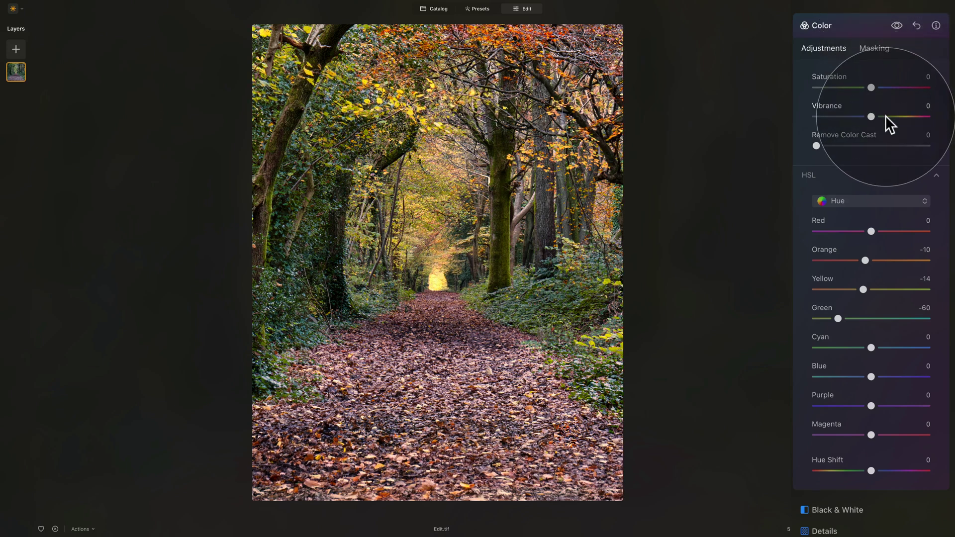
pyautogui.click(869, 203)
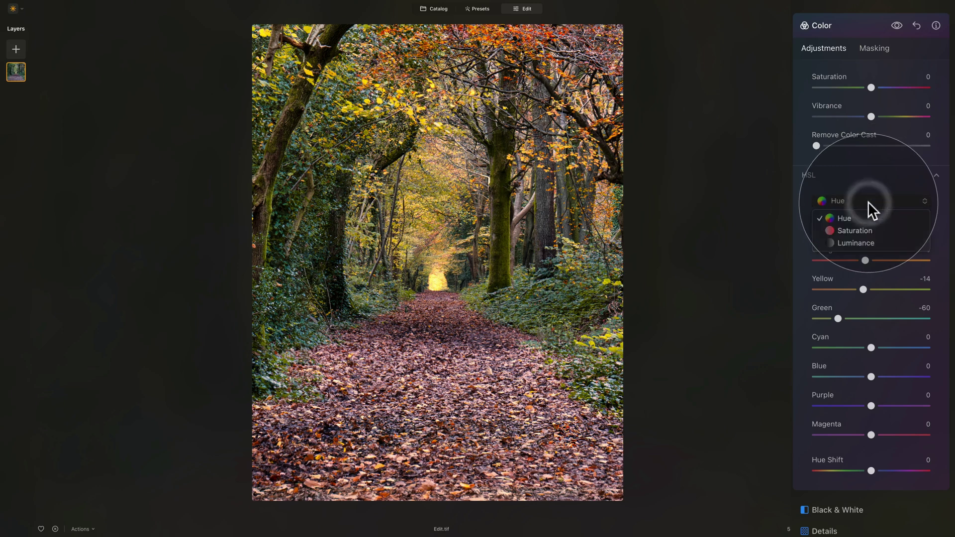
pyautogui.click(866, 239)
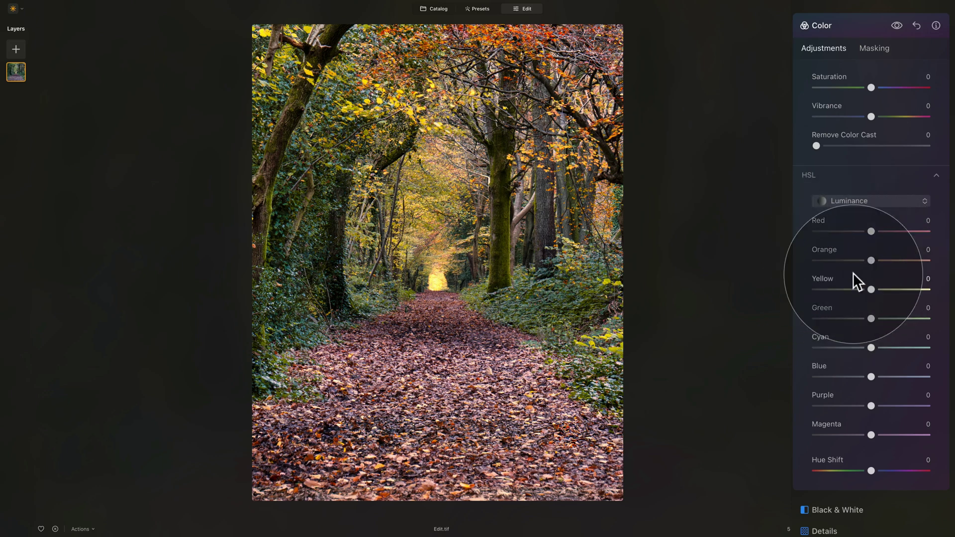
pyautogui.moveTo(870, 232); pyautogui.dragTo(864, 319)
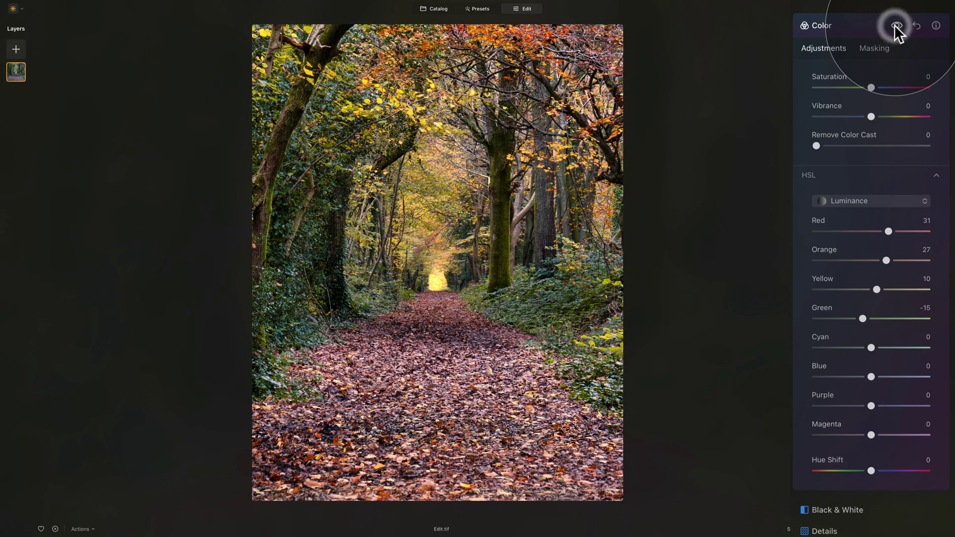
pyautogui.click(828, 174)
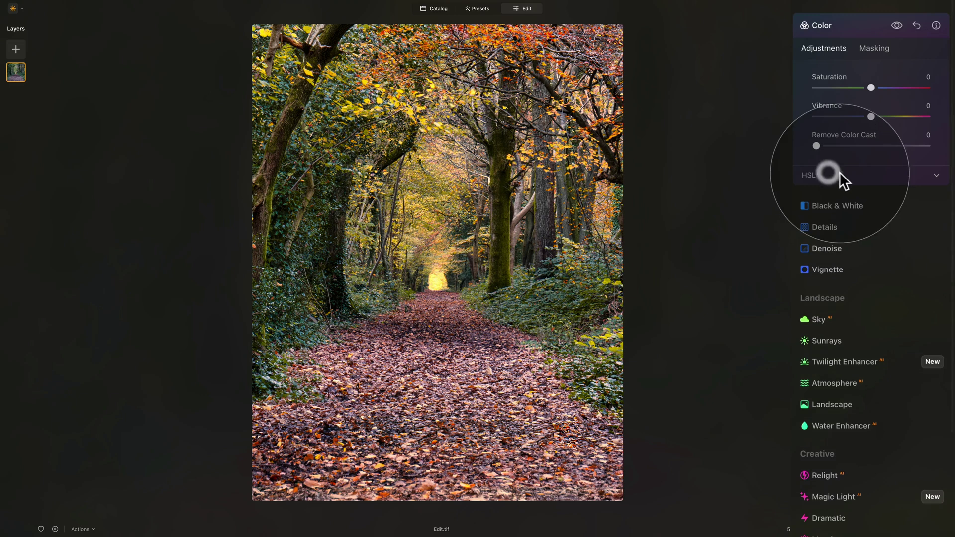
pyautogui.click(855, 24)
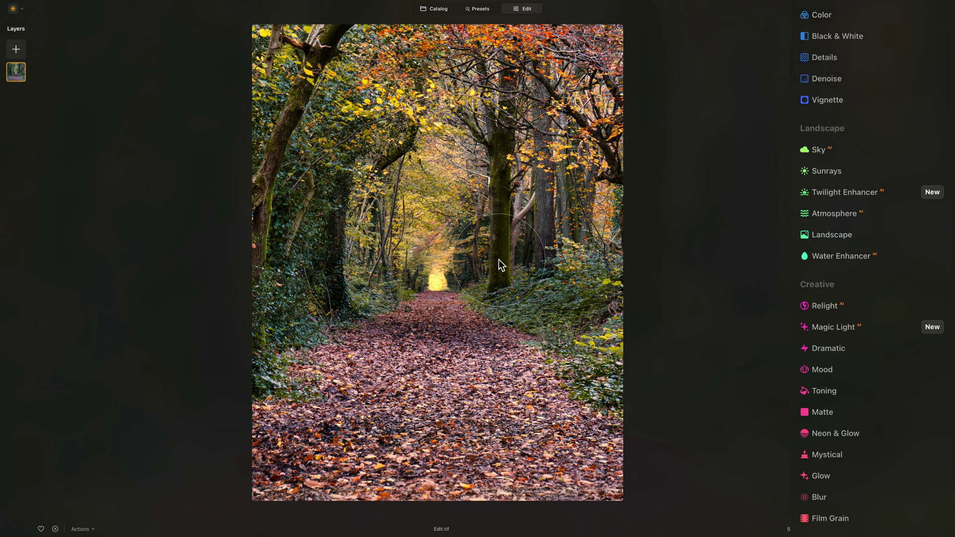
# Apply the Mystical effect to the photo with an Amount of 50 and close the tool
pyautogui.scroll(-1, 828, 271)
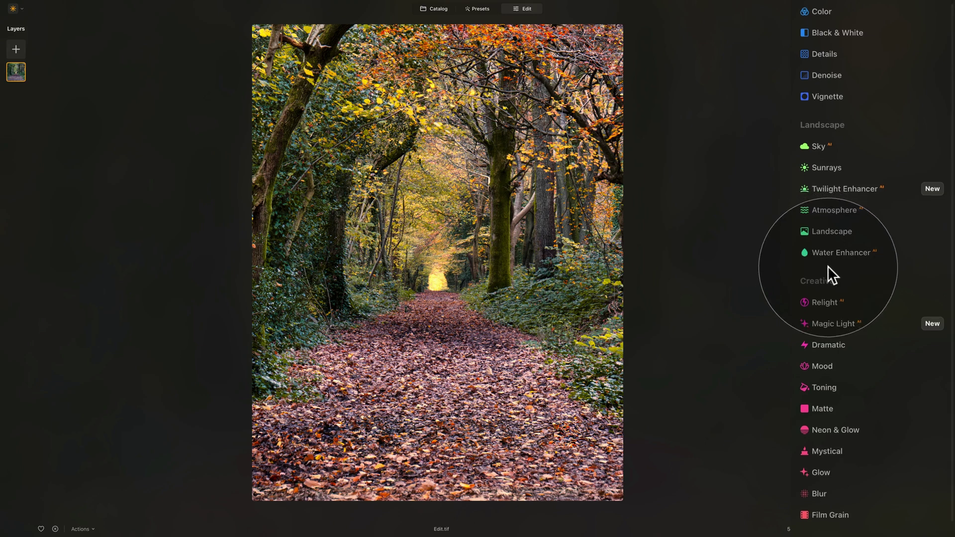
pyautogui.scroll(-4, 828, 267)
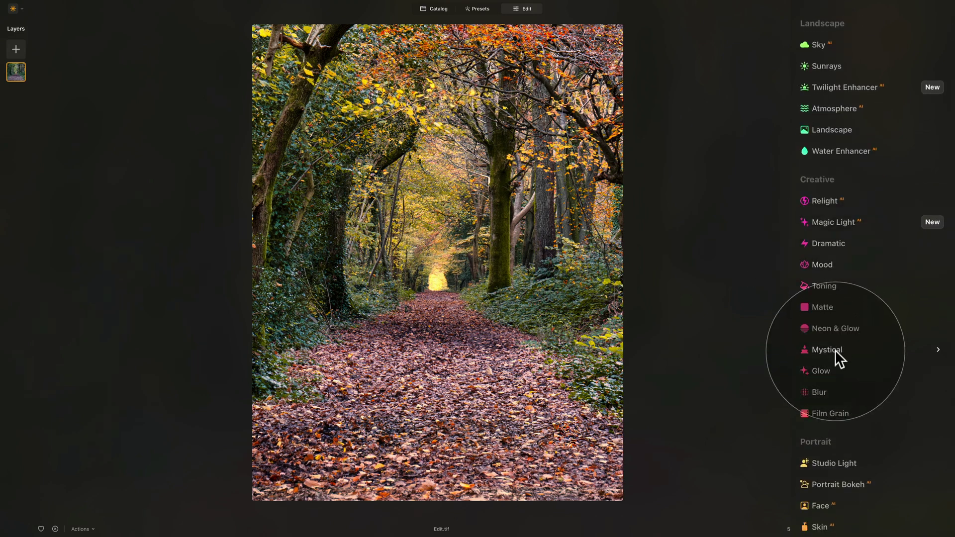
pyautogui.click(834, 351)
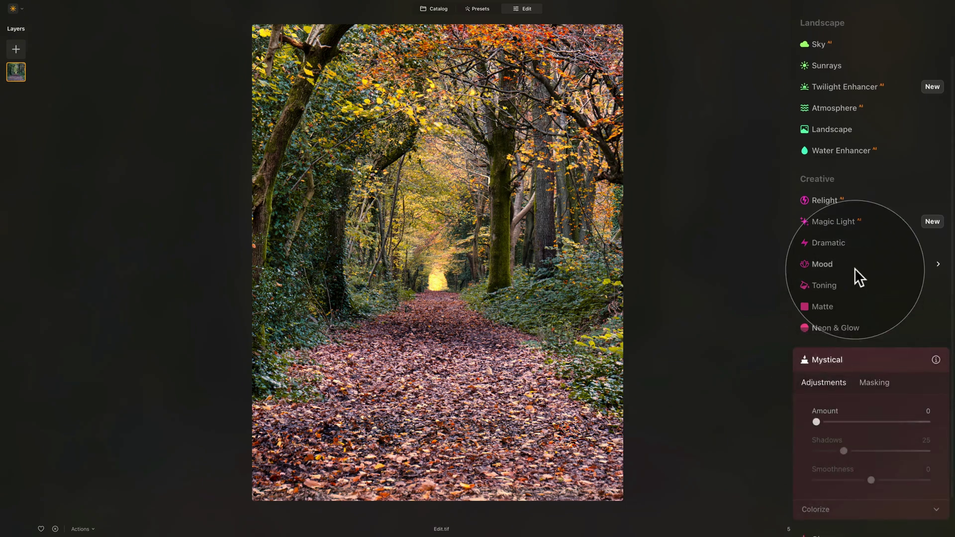
pyautogui.scroll(-2, 850, 238)
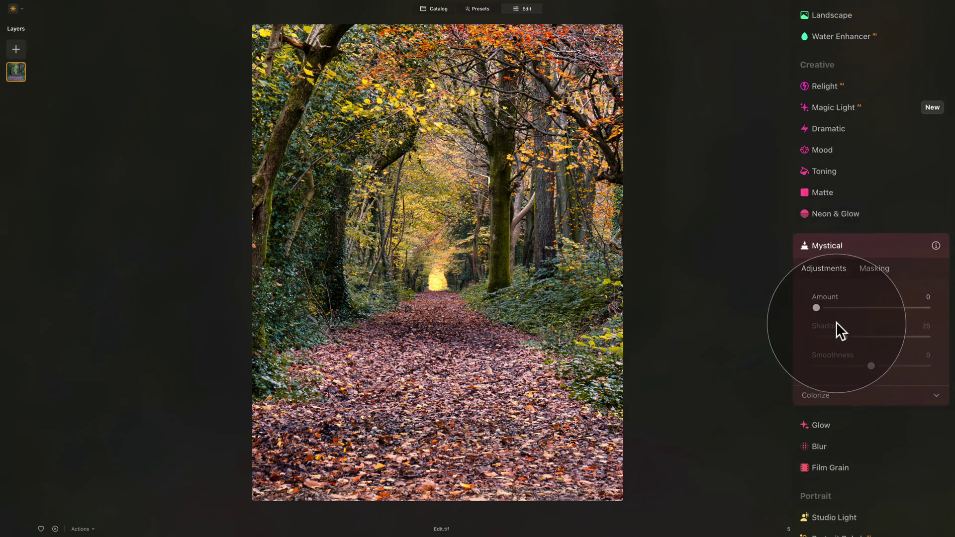
pyautogui.moveTo(816, 305); pyautogui.dragTo(865, 306)
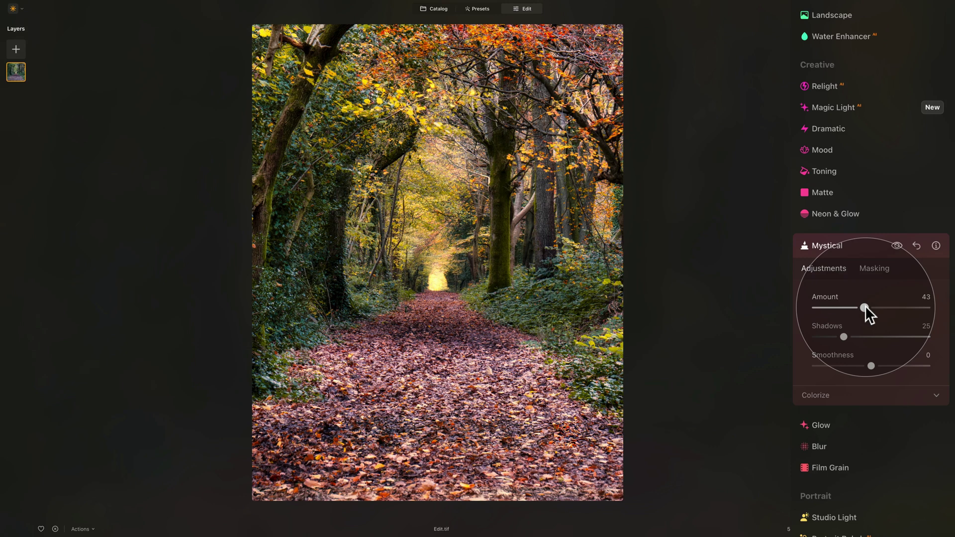
pyautogui.moveTo(864, 305); pyautogui.dragTo(873, 306)
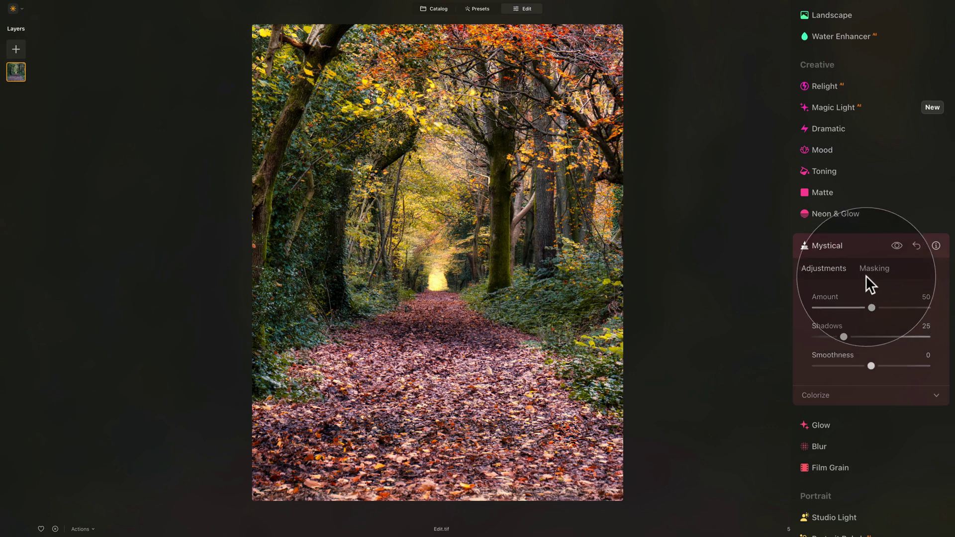
pyautogui.click(848, 245)
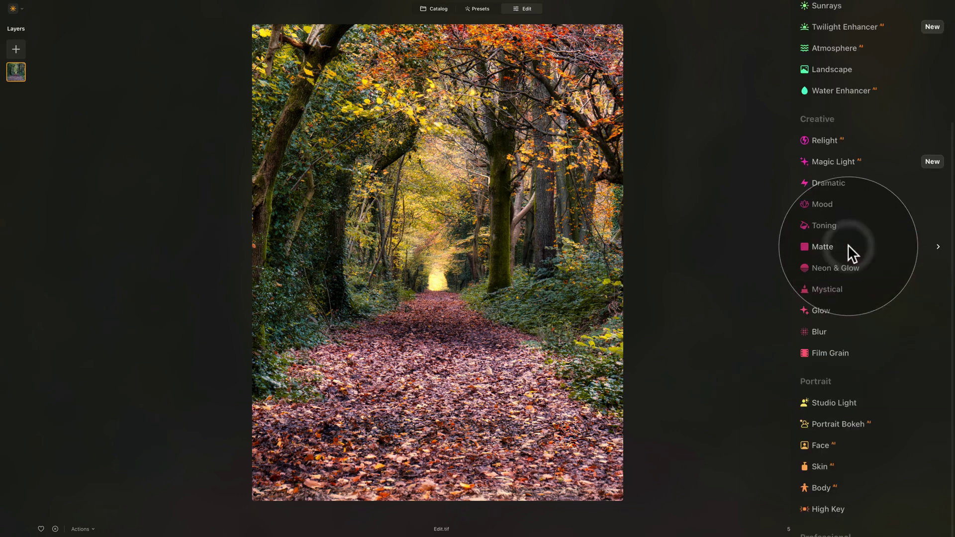
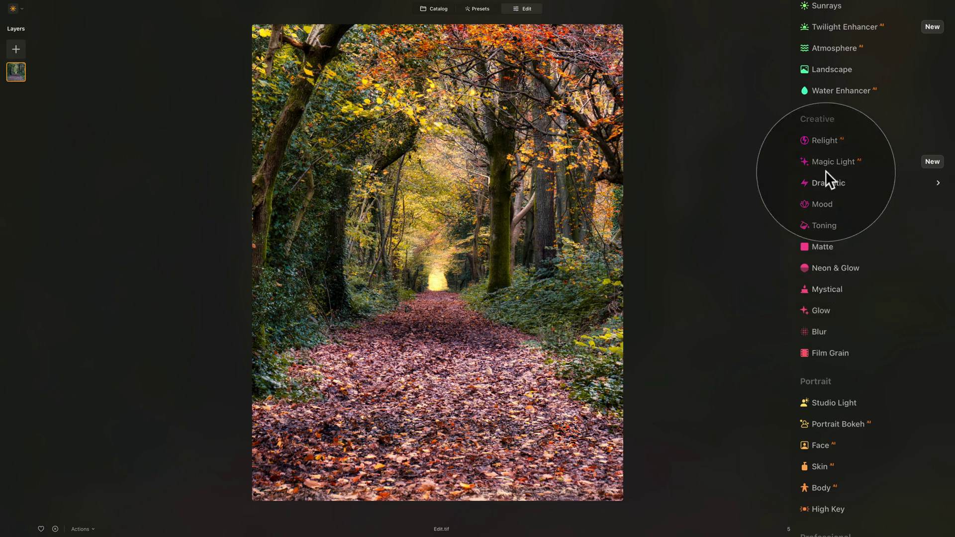
# Try the Glow tool's Orton Effect Soft type on the photo with an Amount of 30
pyautogui.click(839, 310)
pyautogui.click(861, 344)
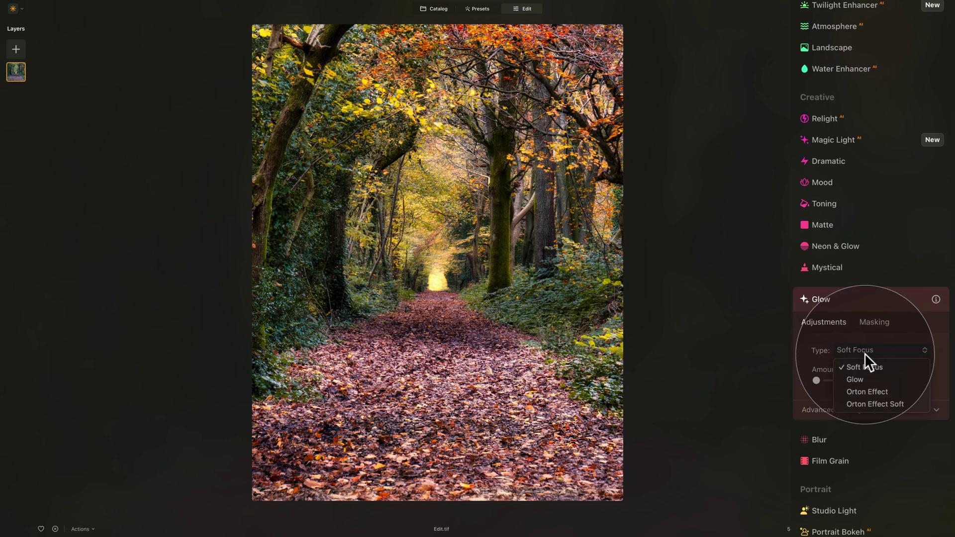
pyautogui.click(885, 403)
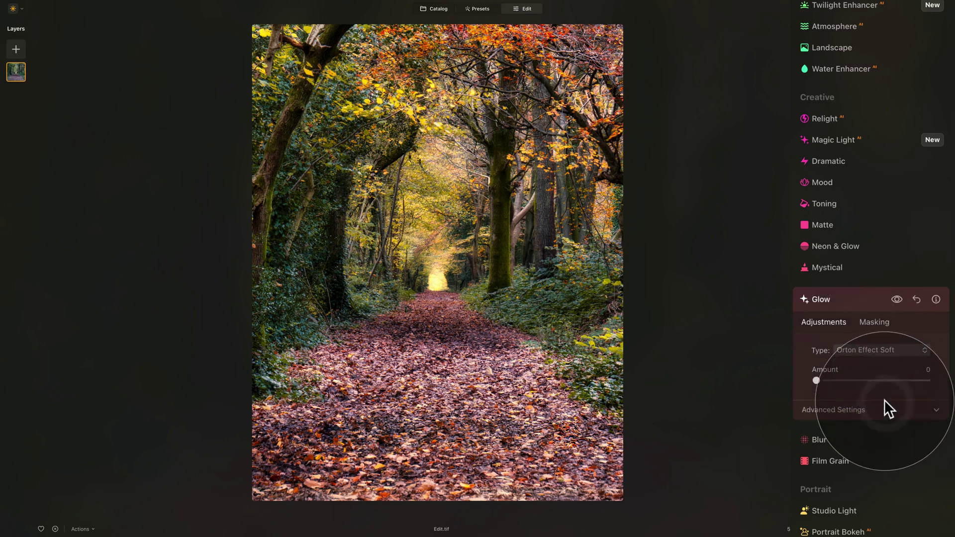
pyautogui.moveTo(817, 381); pyautogui.dragTo(831, 381)
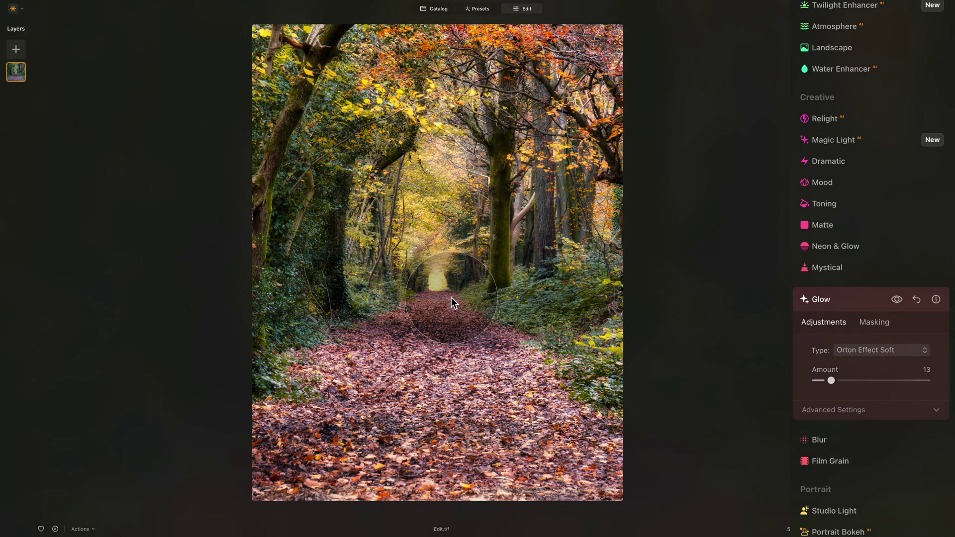
pyautogui.moveTo(834, 381); pyautogui.dragTo(846, 379)
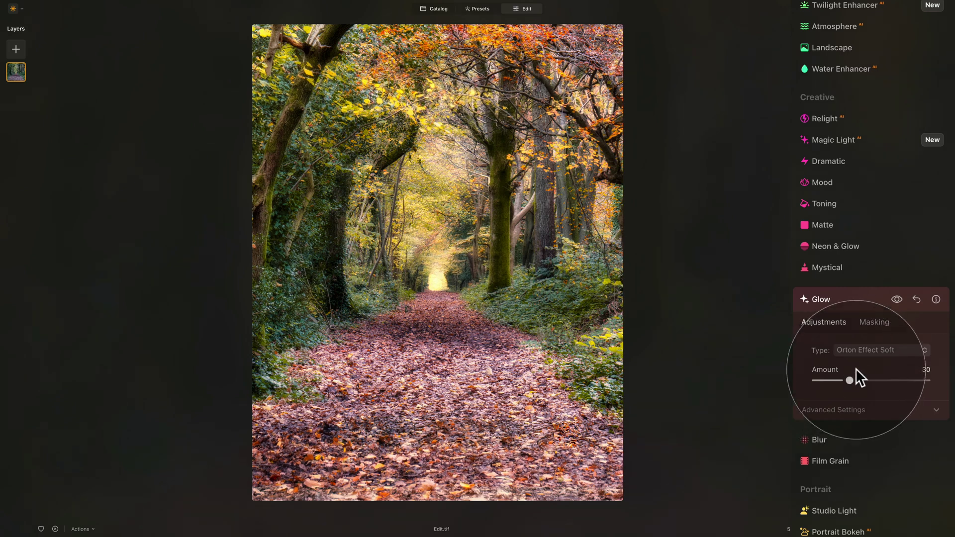
# Try the Orton Effect and Glow types in the Glow tool at the same Amount
pyautogui.click(867, 350)
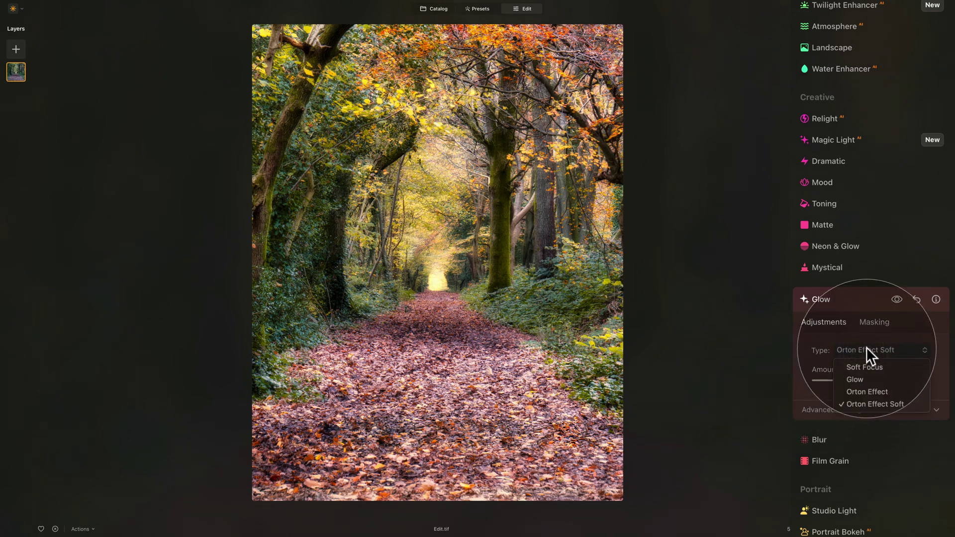
pyautogui.click(876, 391)
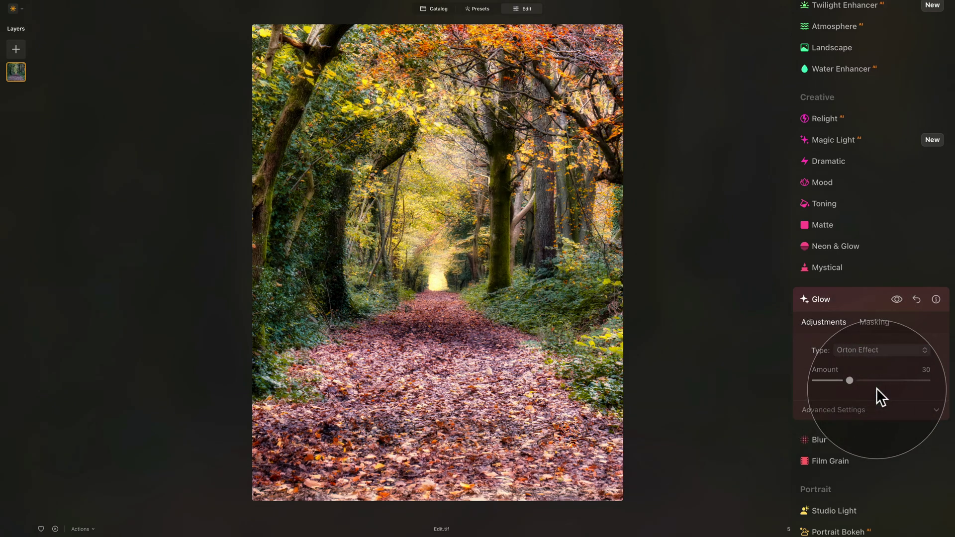
pyautogui.click(869, 350)
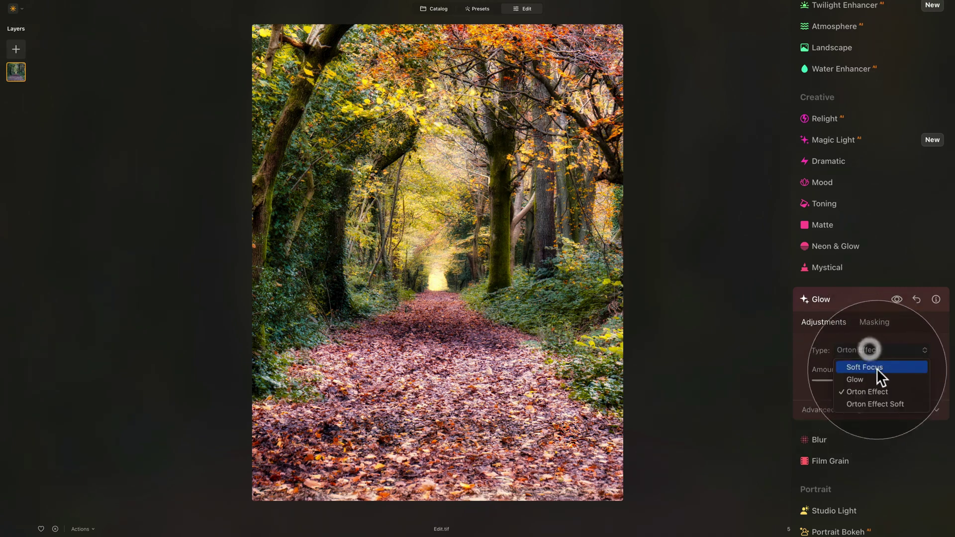
pyautogui.click(882, 379)
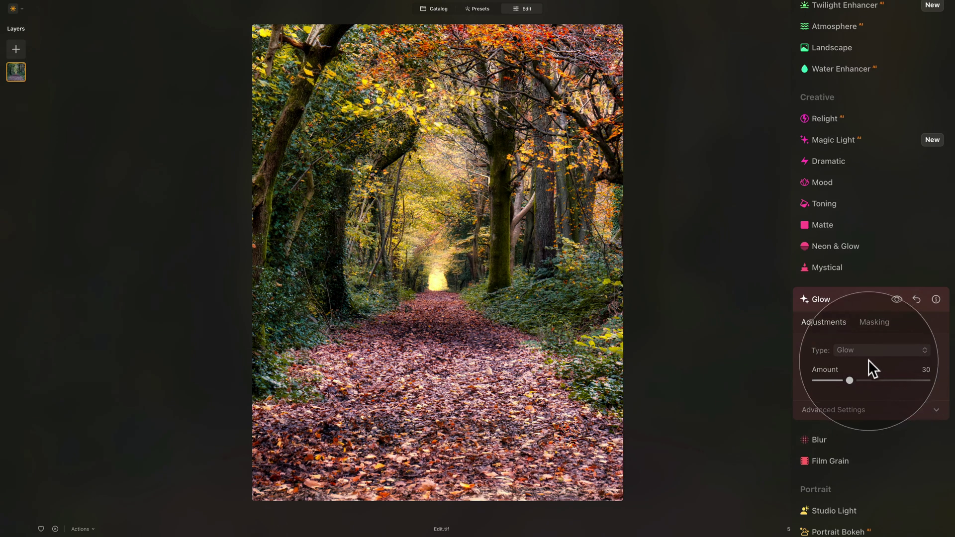
# Switch the Glow type to Soft Focus and set its Amount to 20
pyautogui.click(871, 350)
pyautogui.click(873, 367)
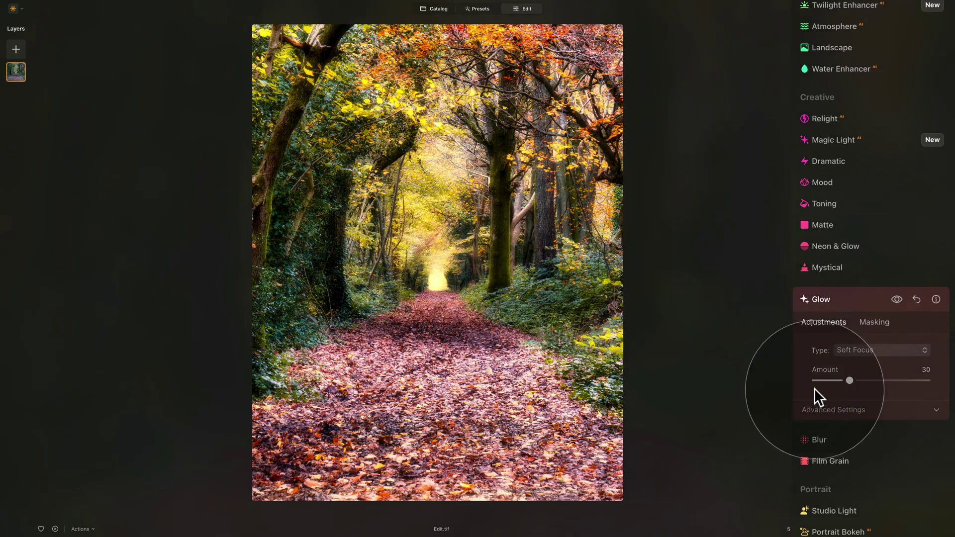
pyautogui.moveTo(851, 379); pyautogui.dragTo(838, 383)
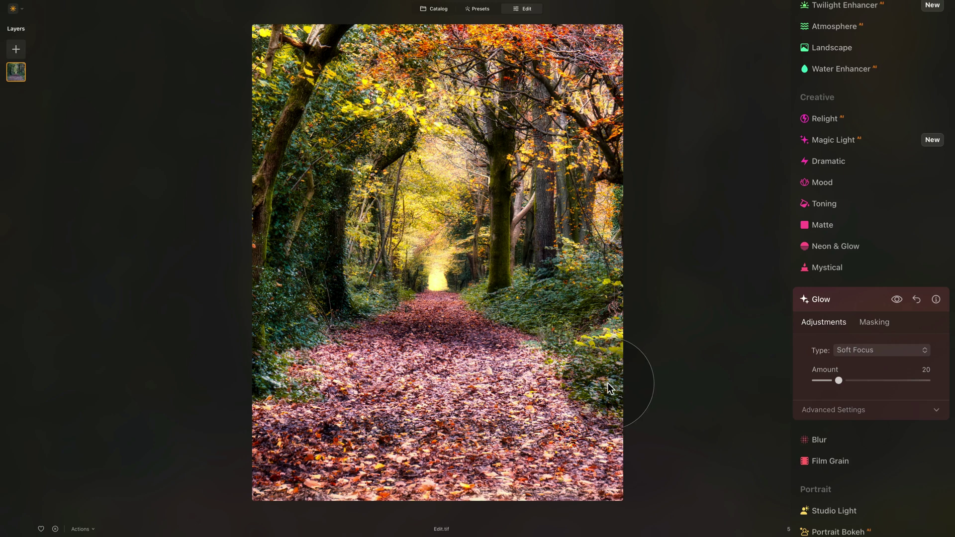
# Mask the glow with a radial gradient centred on the bright opening at the end of the path, and enlarge its inner area
pyautogui.click(866, 322)
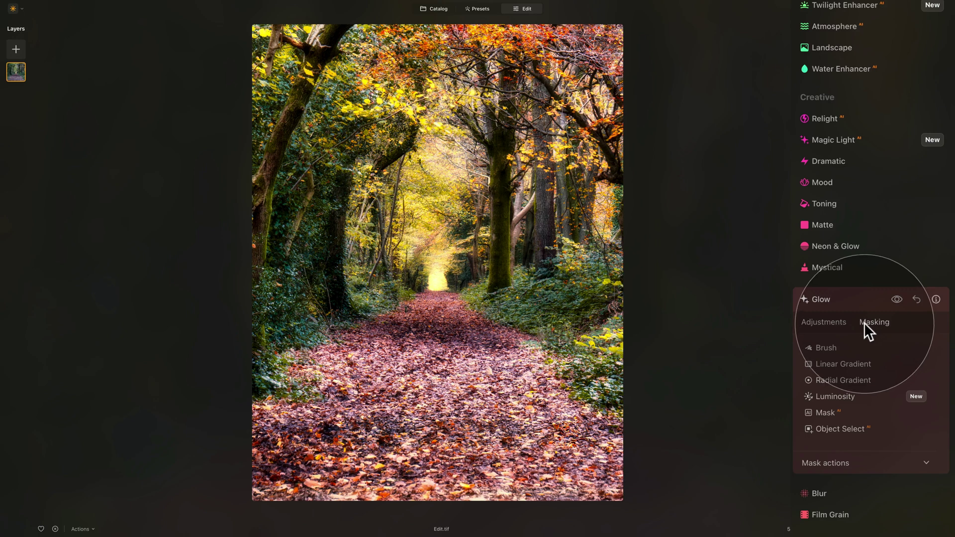
pyautogui.click(829, 380)
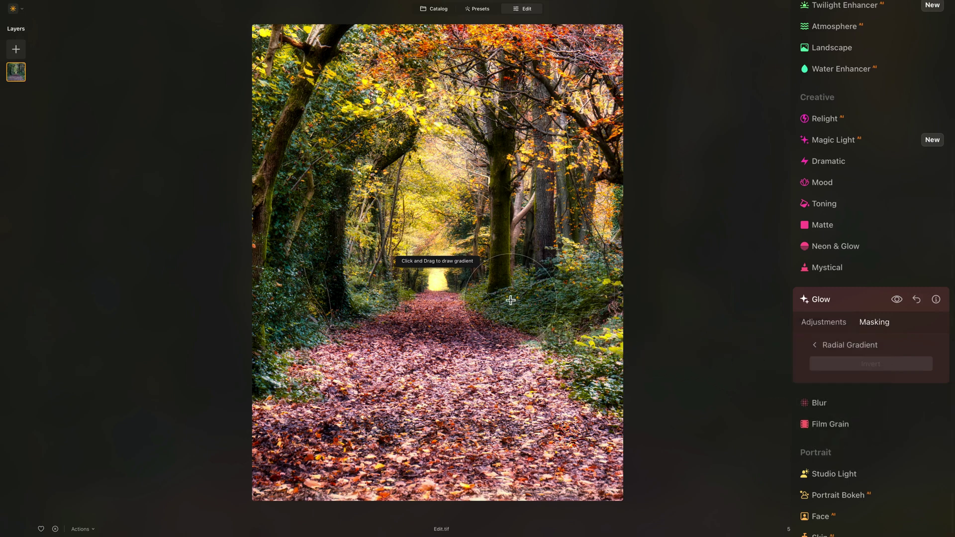
pyautogui.moveTo(428, 248); pyautogui.dragTo(449, 267)
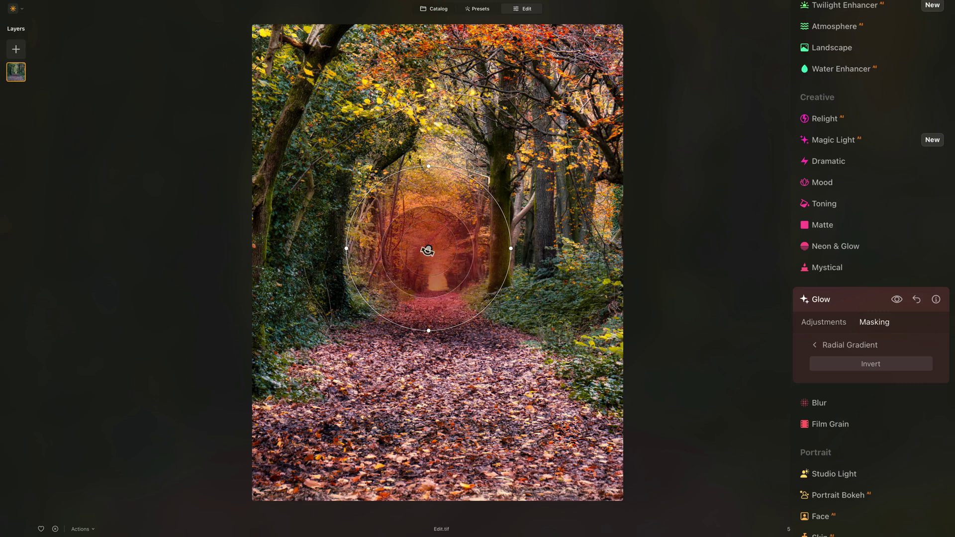
pyautogui.moveTo(428, 250)
pyautogui.mouseDown()
pyautogui.moveTo(433, 276)
pyautogui.moveTo(439, 264)
pyautogui.mouseUp()
pyautogui.moveTo(436, 207); pyautogui.dragTo(438, 151)
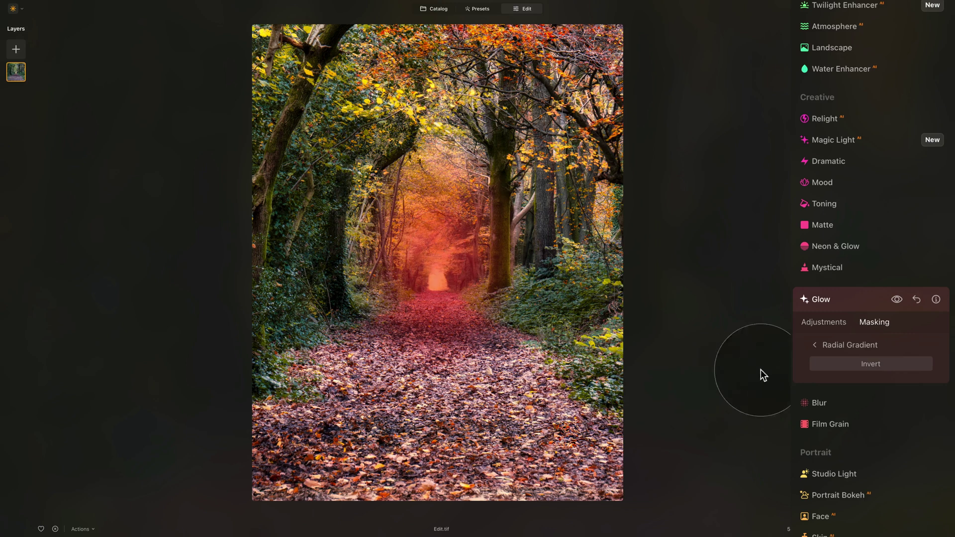
# Set the masked glow's Amount to 25, compare the photo with and without it, and close the Glow tool
pyautogui.click(816, 321)
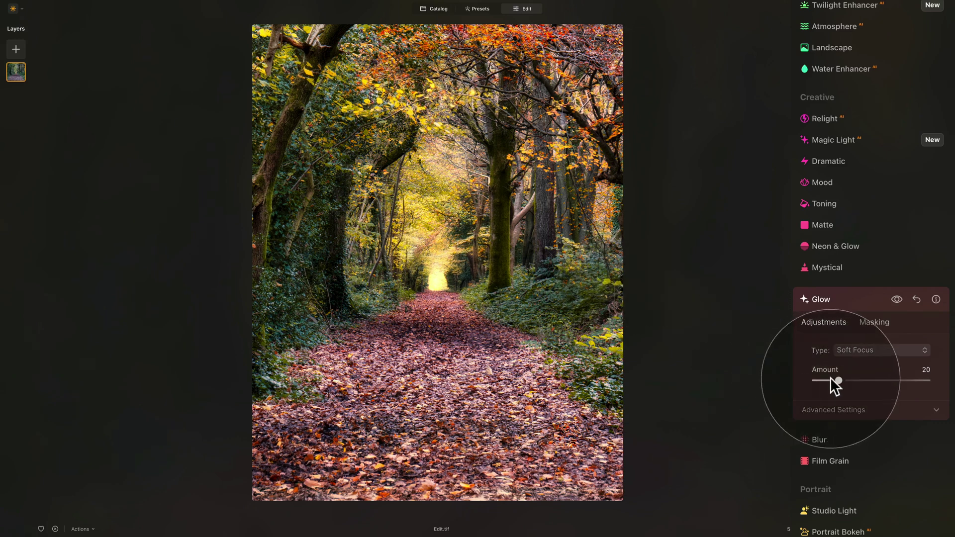
pyautogui.moveTo(841, 379); pyautogui.dragTo(846, 380)
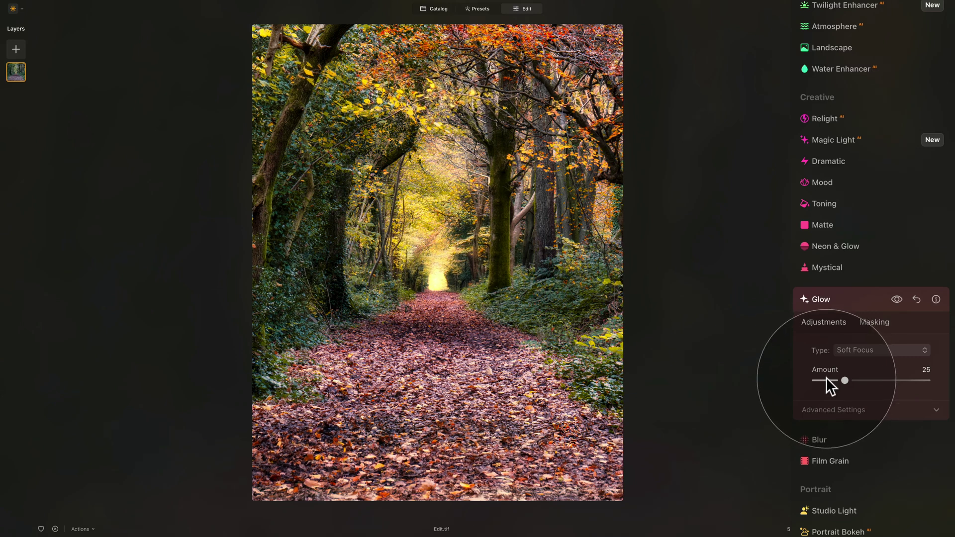
pyautogui.click(894, 297)
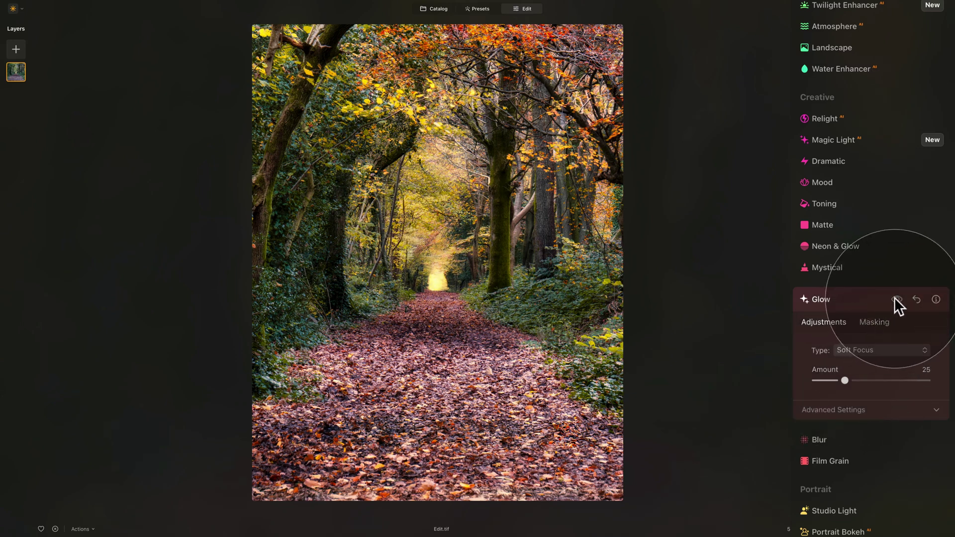
pyautogui.click(894, 298)
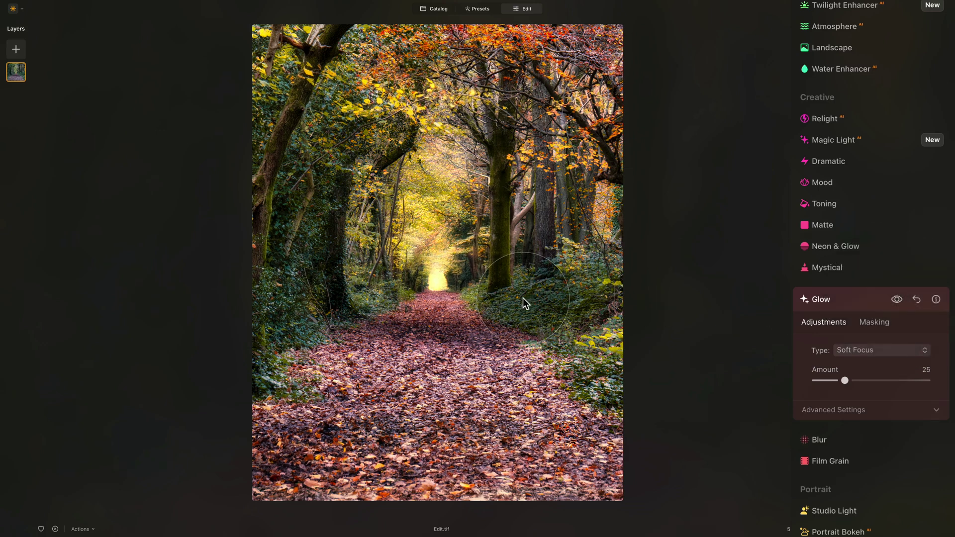
pyautogui.click(823, 301)
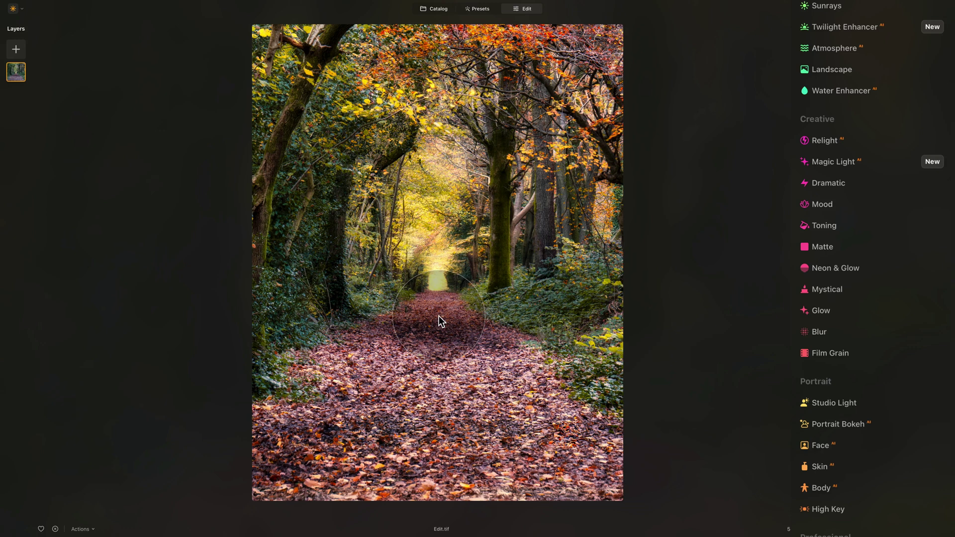
# Add a Gaussian blur to the whole photo with an Amount of 10
pyautogui.moveTo(438, 319)
pyautogui.mouseDown()
pyautogui.moveTo(423, 258)
pyautogui.moveTo(396, 280)
pyautogui.moveTo(449, 288)
pyautogui.mouseUp()
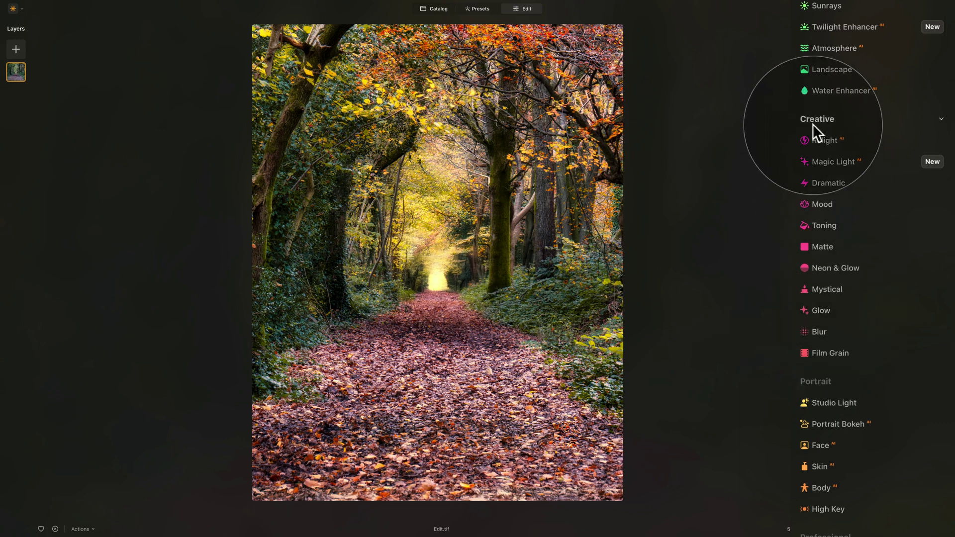
pyautogui.click(822, 333)
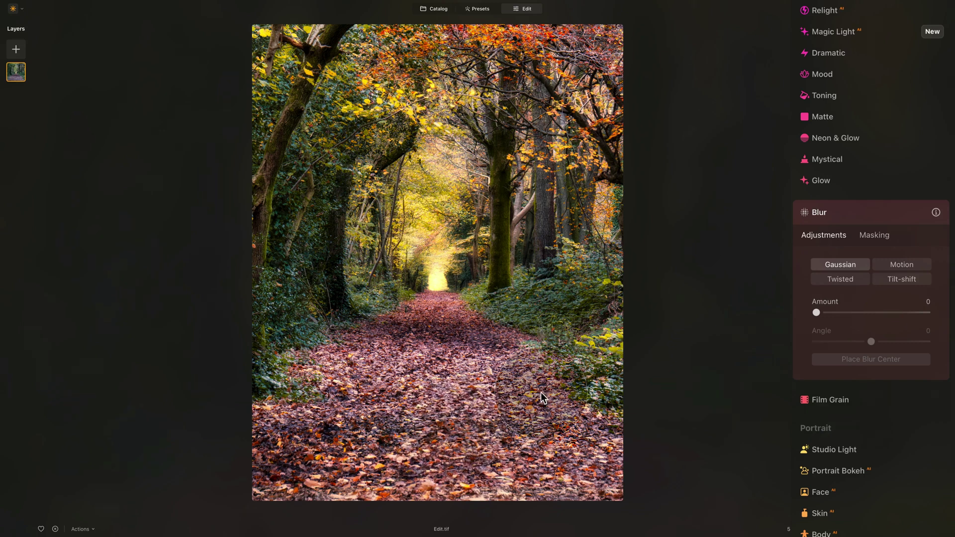
pyautogui.moveTo(816, 312); pyautogui.dragTo(827, 311)
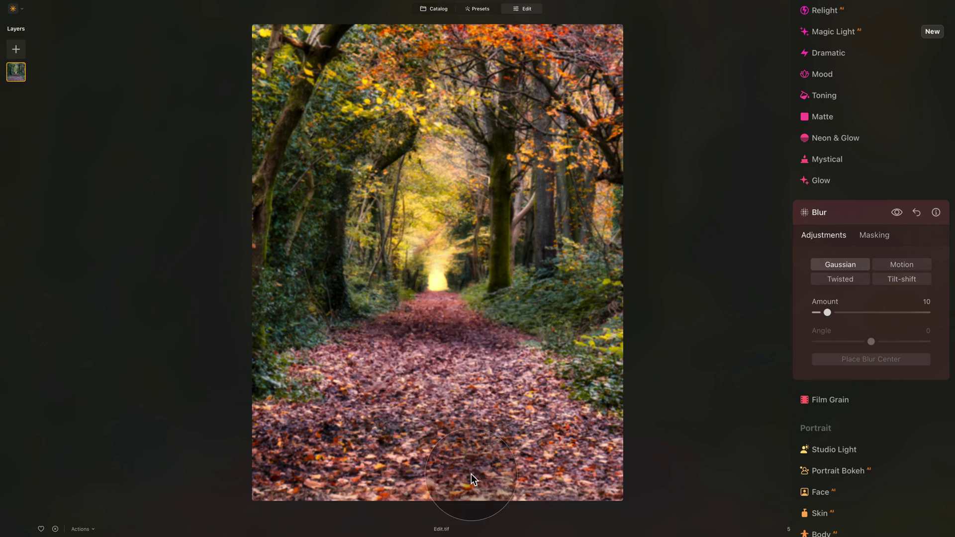
pyautogui.moveTo(828, 313)
pyautogui.mouseDown()
pyautogui.moveTo(848, 312)
pyautogui.moveTo(829, 311)
pyautogui.mouseUp()
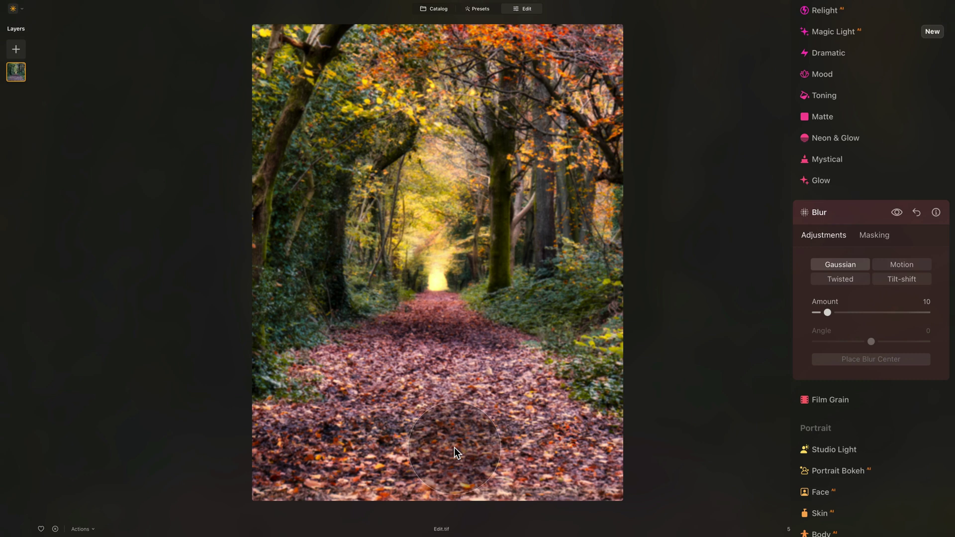
# Mask the blur with a linear gradient covering the foreground leaves and fading out up the path, and close the Blur tool
pyautogui.click(872, 234)
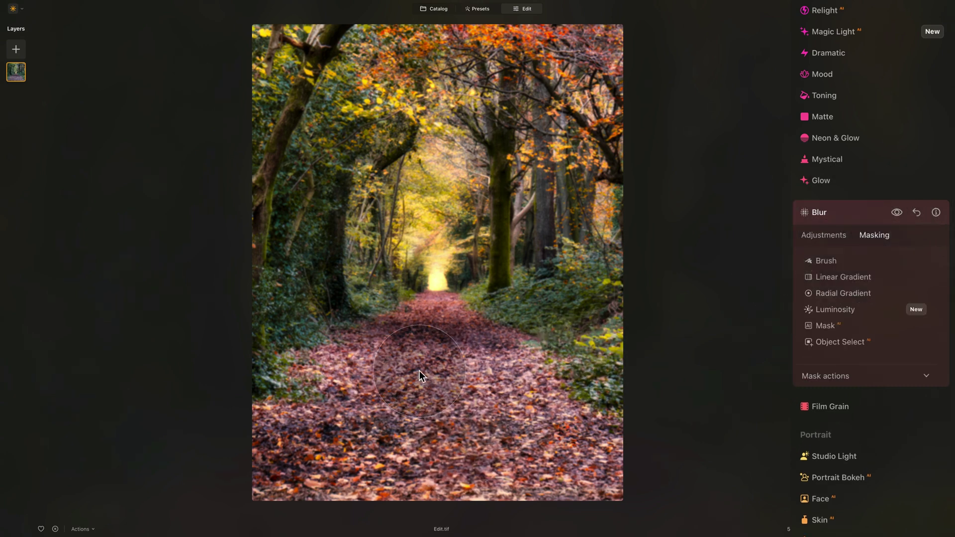
pyautogui.click(834, 278)
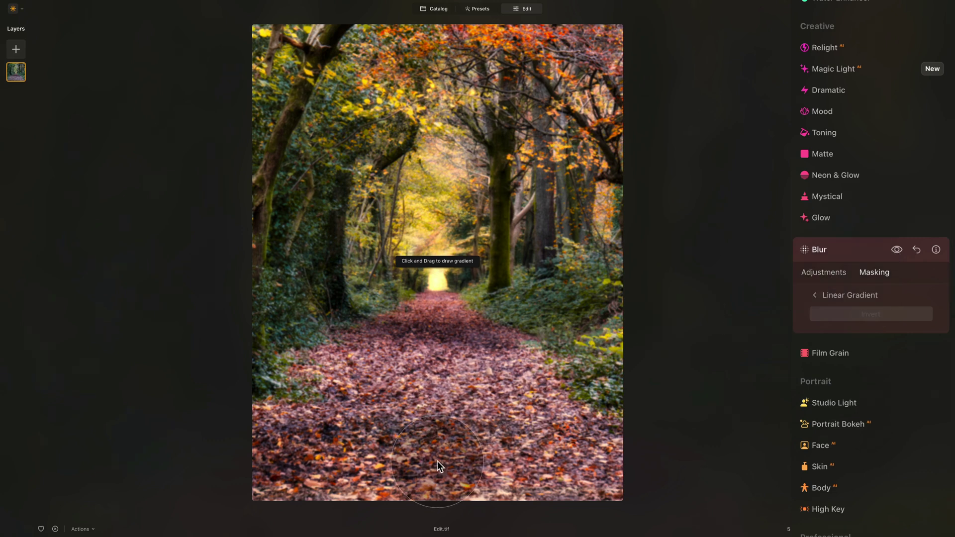
pyautogui.moveTo(437, 477); pyautogui.dragTo(435, 343)
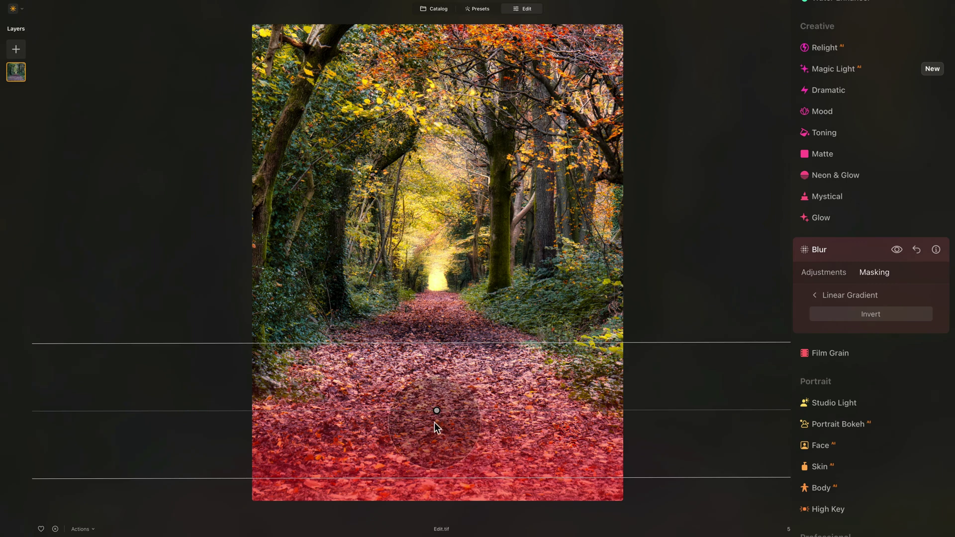
pyautogui.moveTo(437, 410); pyautogui.dragTo(436, 385)
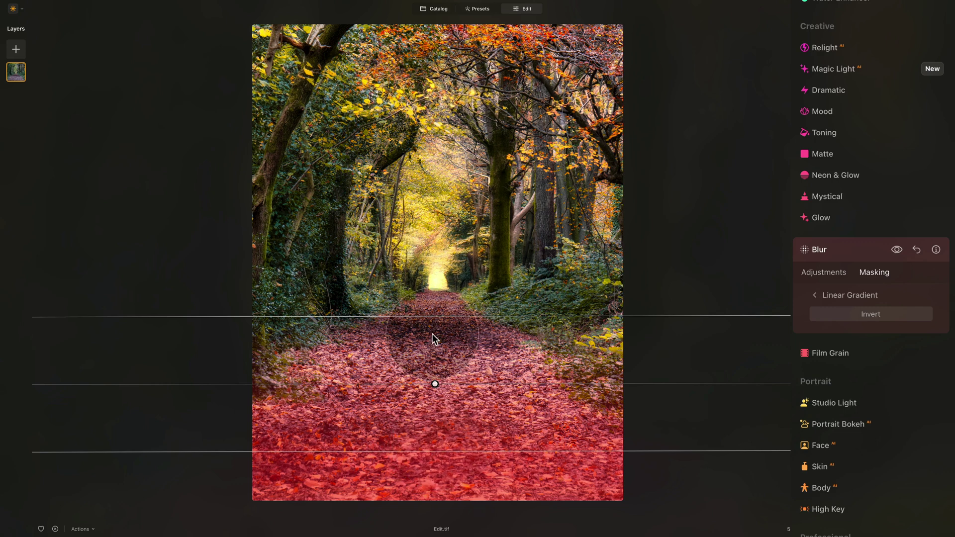
pyautogui.moveTo(433, 315); pyautogui.dragTo(433, 349)
pyautogui.moveTo(437, 401); pyautogui.dragTo(434, 428)
pyautogui.moveTo(434, 374); pyautogui.dragTo(437, 363)
pyautogui.moveTo(433, 420); pyautogui.dragTo(436, 426)
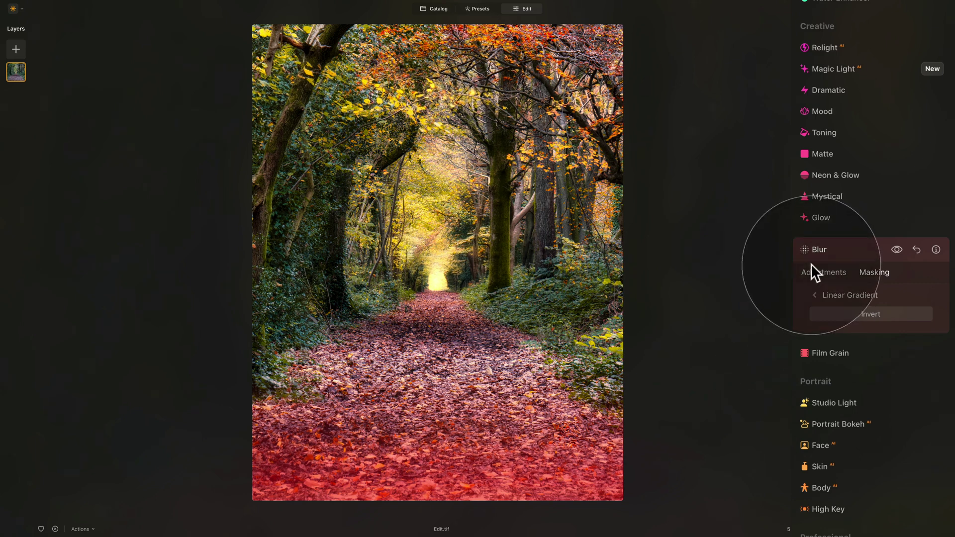
pyautogui.click(826, 273)
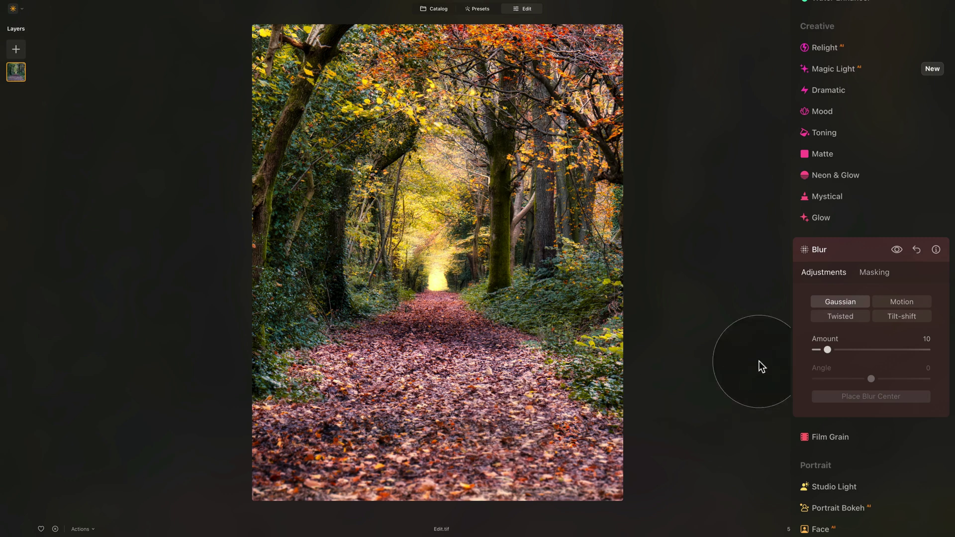
pyautogui.click(826, 251)
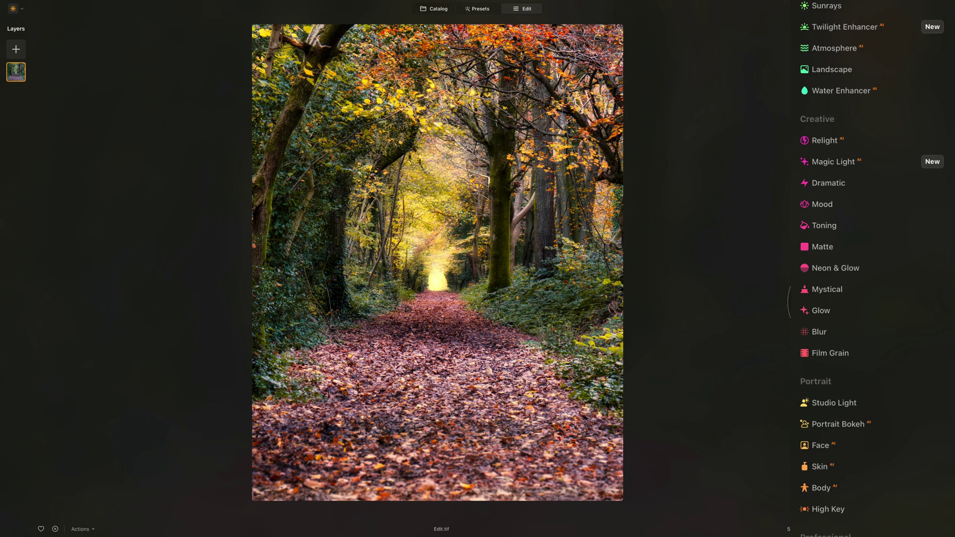
# Start a second Gaussian blur on the photo with an Amount of 5
pyautogui.click(826, 334)
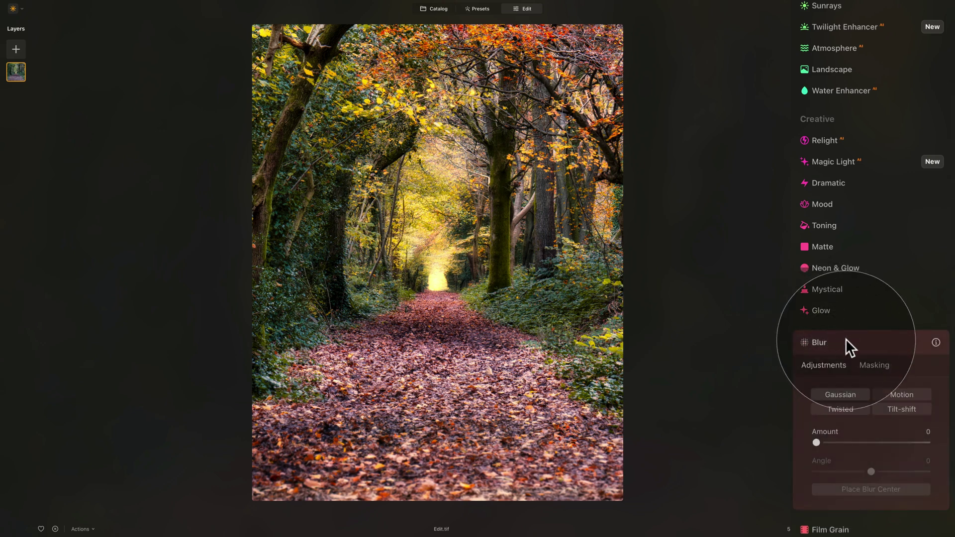
pyautogui.scroll(-3, 849, 330)
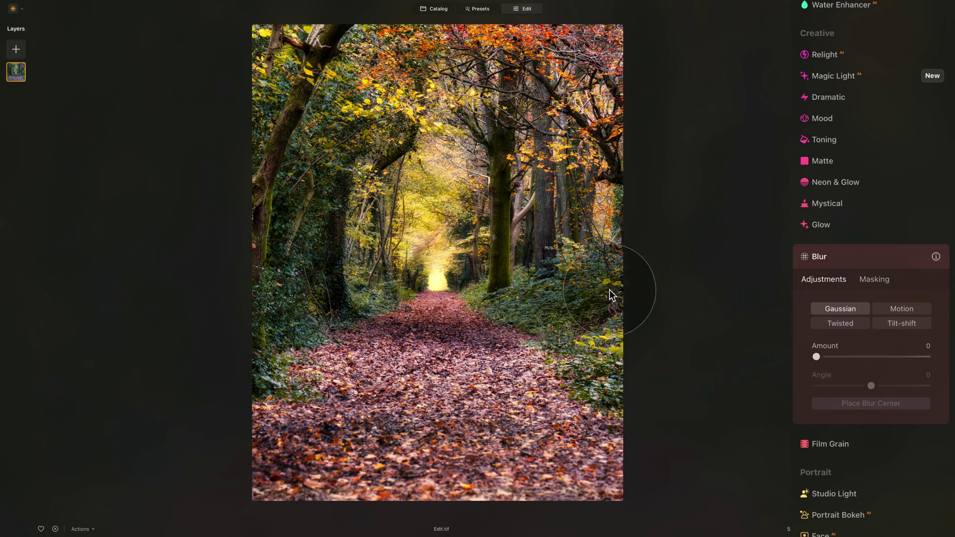
pyautogui.moveTo(816, 357); pyautogui.dragTo(823, 356)
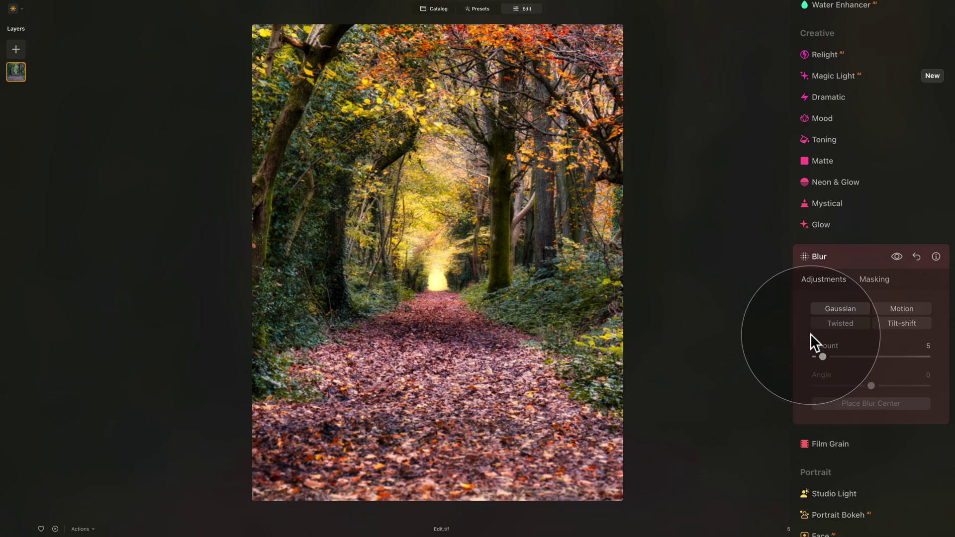
# Paint the blur's mask with a size 100 brush over the yellow foliage around the end of the path, and close the Blur tool
pyautogui.click(874, 279)
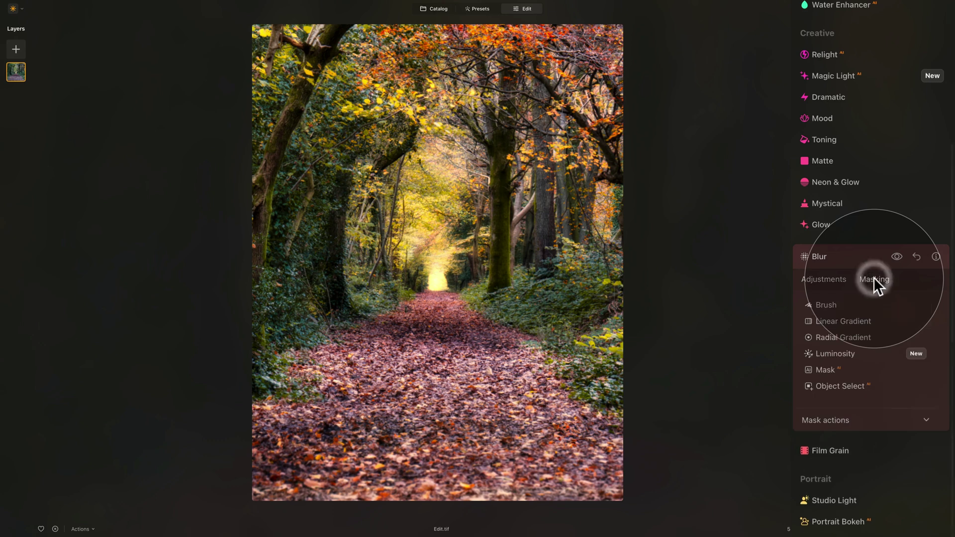
pyautogui.click(826, 305)
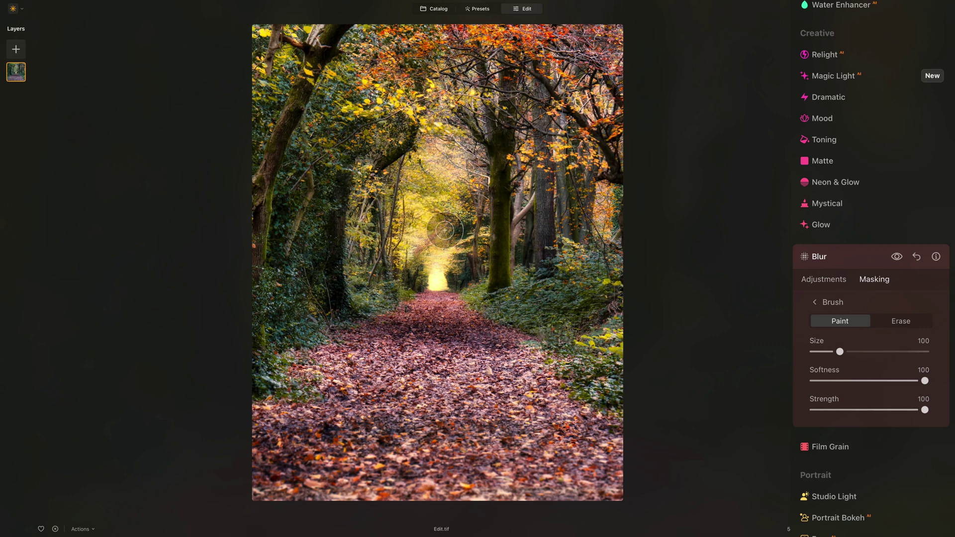
pyautogui.moveTo(418, 182)
pyautogui.mouseDown()
pyautogui.moveTo(412, 280)
pyautogui.moveTo(470, 278)
pyautogui.moveTo(451, 184)
pyautogui.moveTo(439, 190)
pyautogui.moveTo(428, 174)
pyautogui.moveTo(435, 183)
pyautogui.moveTo(414, 243)
pyautogui.moveTo(410, 219)
pyautogui.moveTo(409, 262)
pyautogui.moveTo(414, 277)
pyautogui.moveTo(436, 283)
pyautogui.moveTo(469, 278)
pyautogui.moveTo(448, 306)
pyautogui.moveTo(468, 288)
pyautogui.moveTo(417, 284)
pyautogui.moveTo(465, 249)
pyautogui.moveTo(470, 231)
pyautogui.moveTo(466, 192)
pyautogui.moveTo(466, 203)
pyautogui.moveTo(441, 177)
pyautogui.mouseUp()
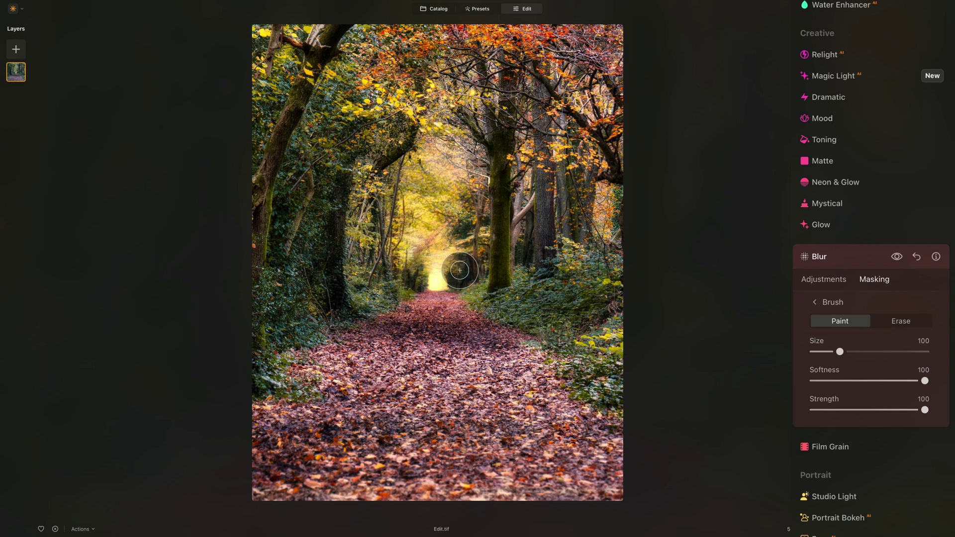
pyautogui.click(858, 253)
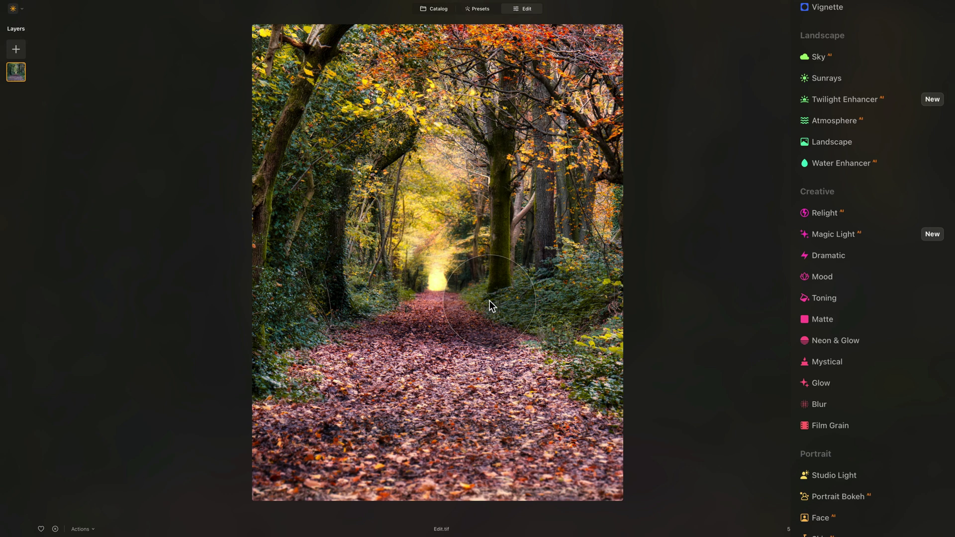
# Add a vignette with Amount -87 and Size 43, choosing the bright opening at the end of the path as its subject
pyautogui.scroll(2, 806, 334)
pyautogui.scroll(4, 828, 337)
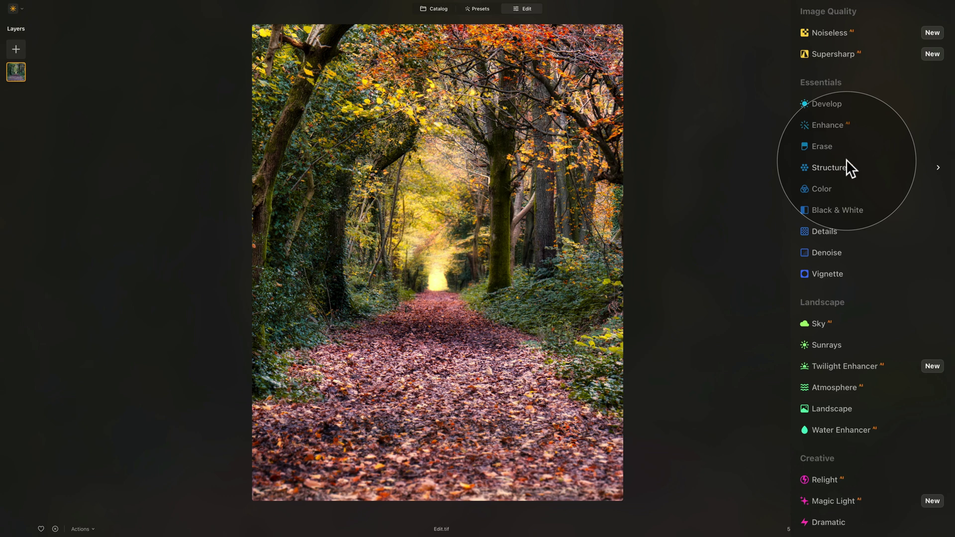
pyautogui.click(840, 273)
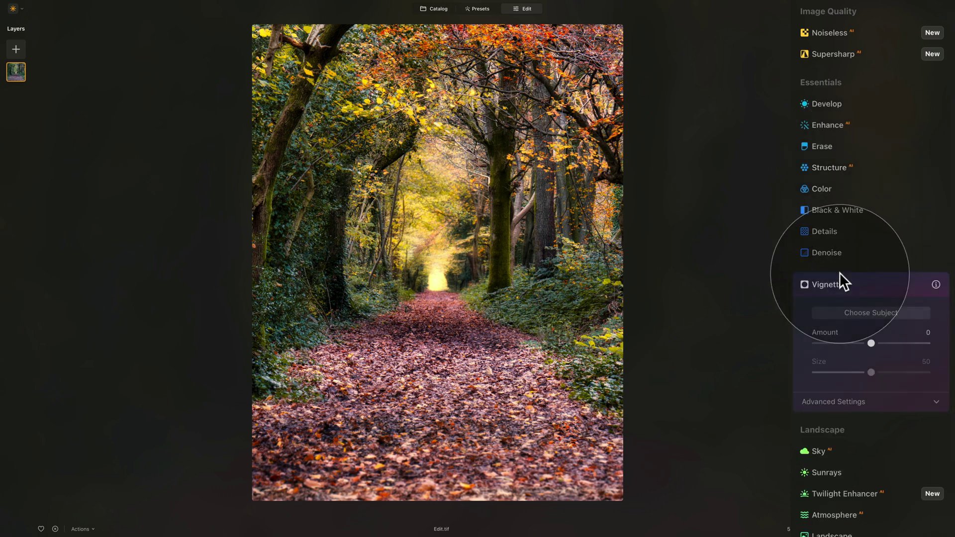
pyautogui.moveTo(871, 343); pyautogui.dragTo(820, 339)
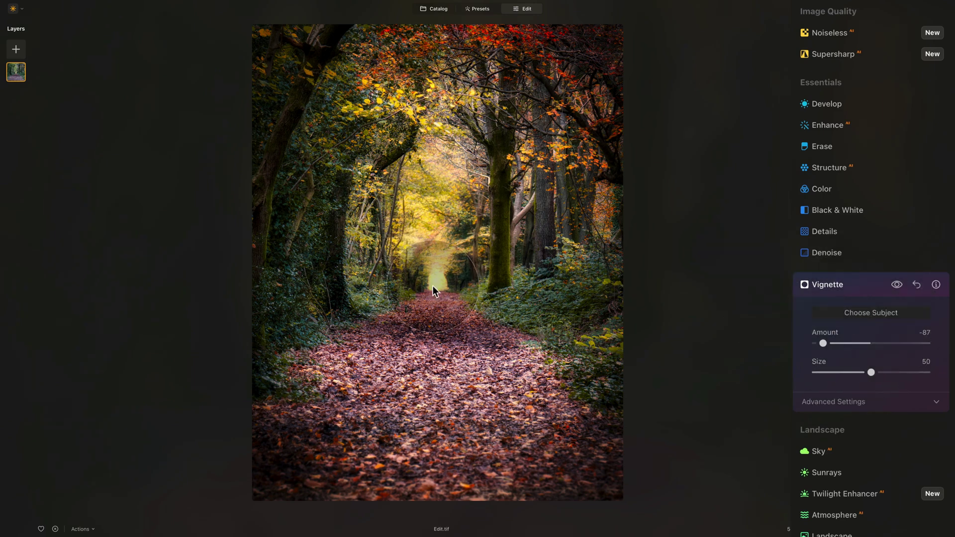
pyautogui.moveTo(437, 284); pyautogui.dragTo(434, 264)
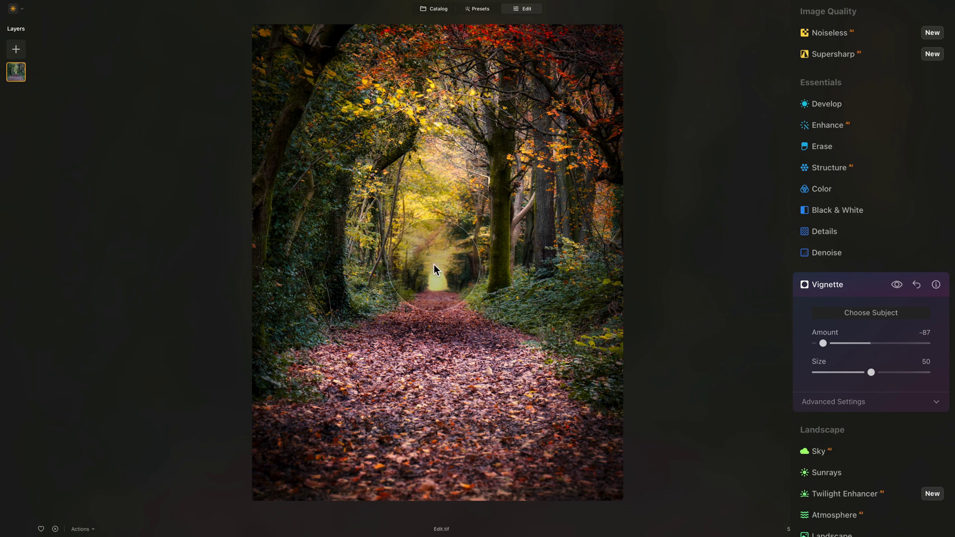
pyautogui.click(873, 312)
pyautogui.moveTo(871, 372); pyautogui.dragTo(865, 372)
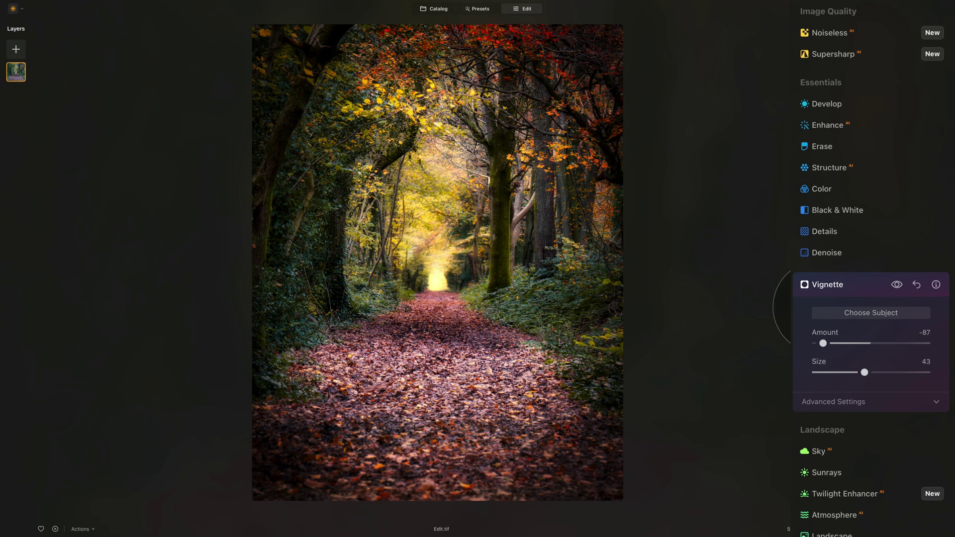
# Set the vignette's Roundness to -20, Feather to 20 and Inner Light to 15 in its advanced settings
pyautogui.click(839, 401)
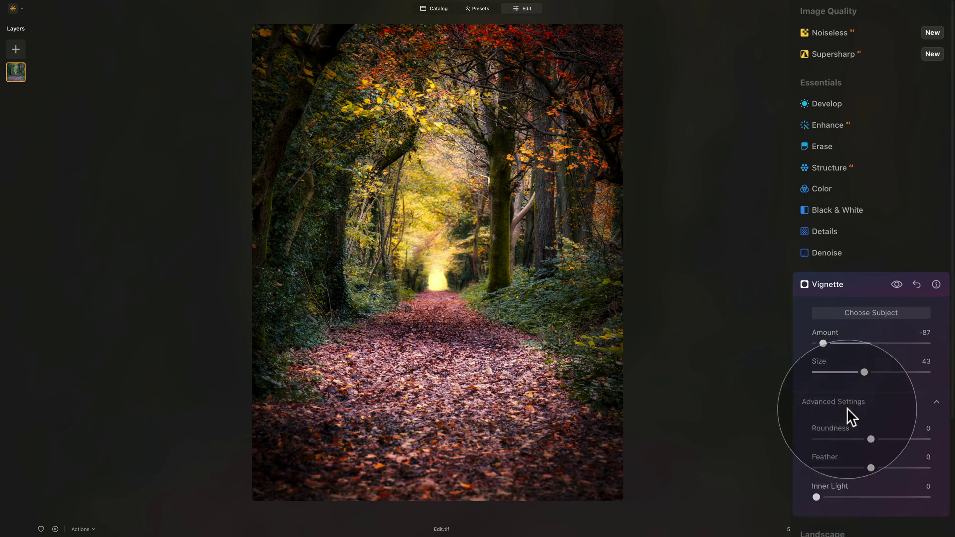
pyautogui.moveTo(870, 438); pyautogui.dragTo(881, 469)
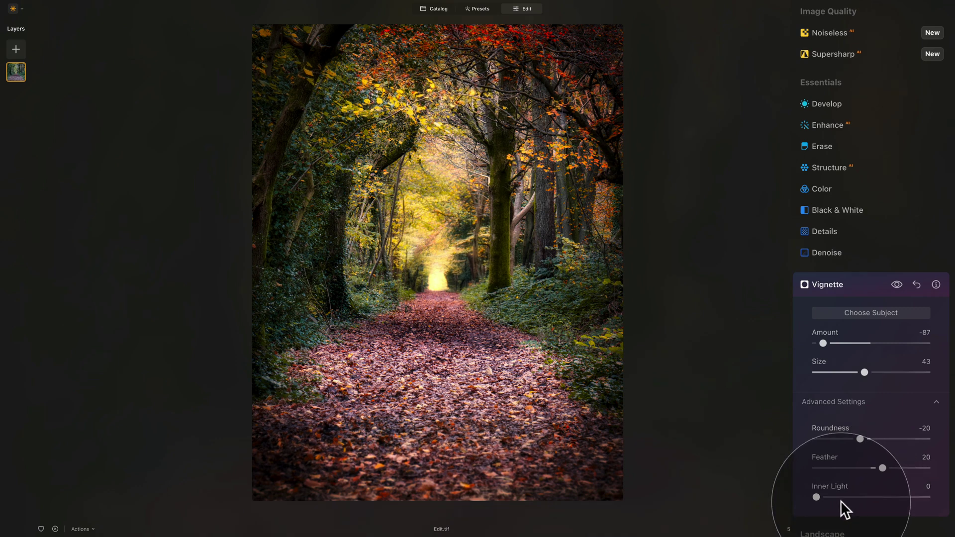
pyautogui.moveTo(816, 494); pyautogui.dragTo(832, 494)
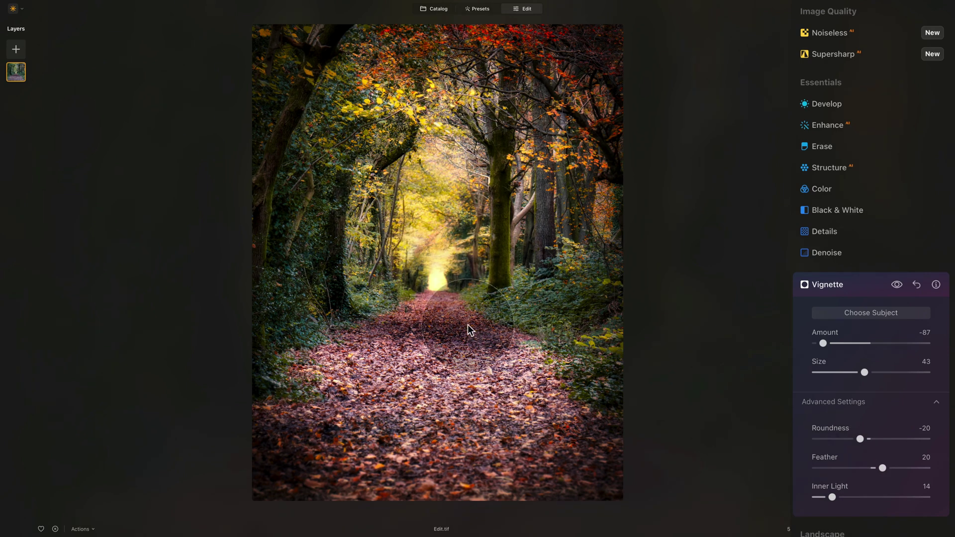
pyautogui.moveTo(829, 495); pyautogui.dragTo(832, 495)
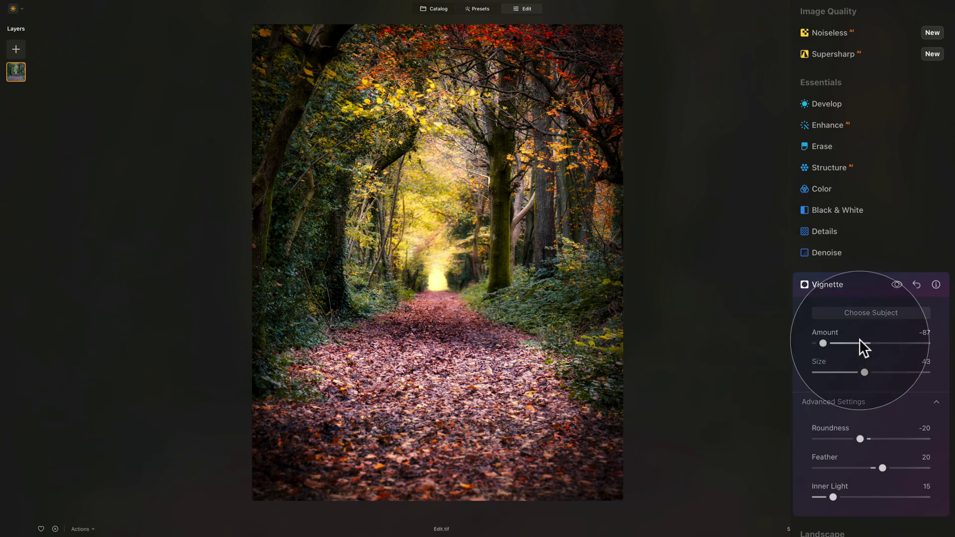
# Set the vignette's Amount to -65, compare the photo with and without it, and close the Vignette tool
pyautogui.moveTo(823, 342); pyautogui.dragTo(836, 342)
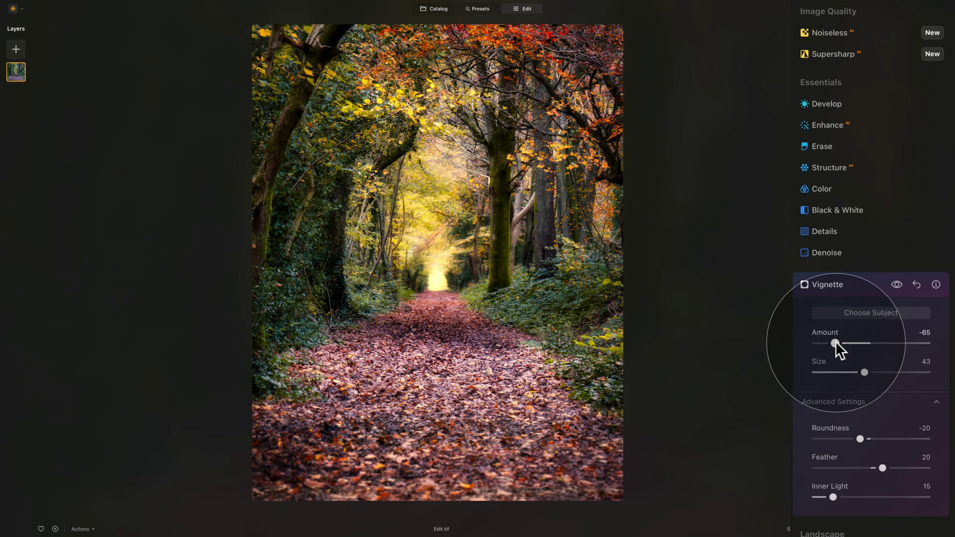
pyautogui.click(895, 285)
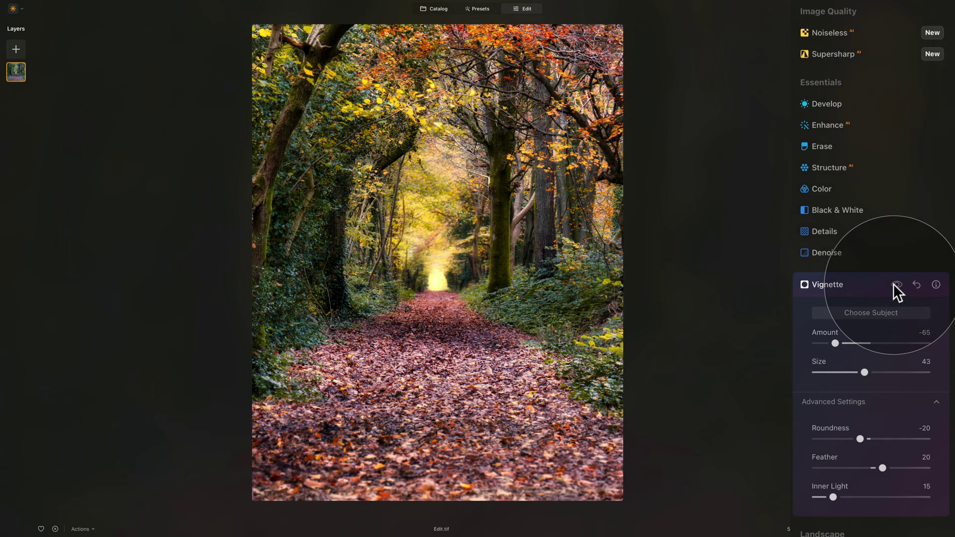
pyautogui.click(895, 285)
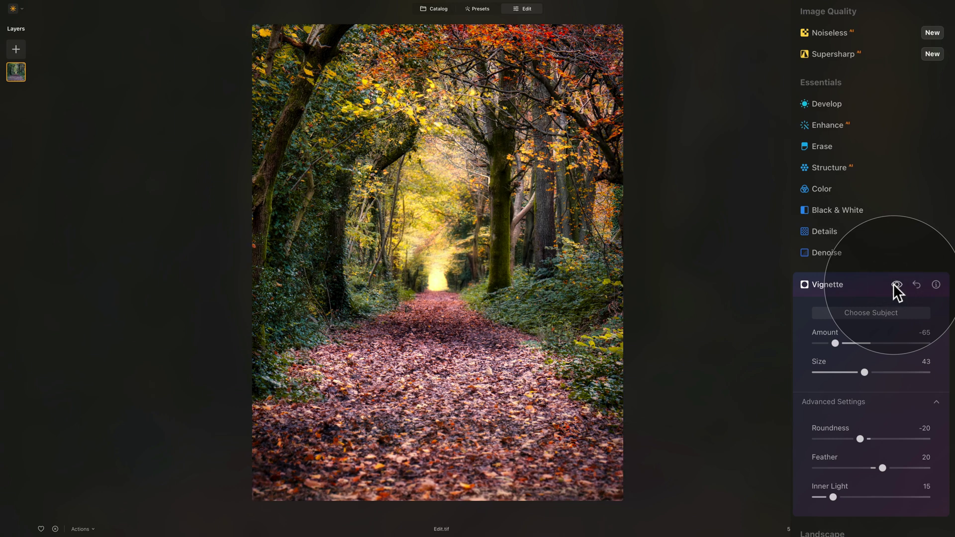
pyautogui.click(852, 284)
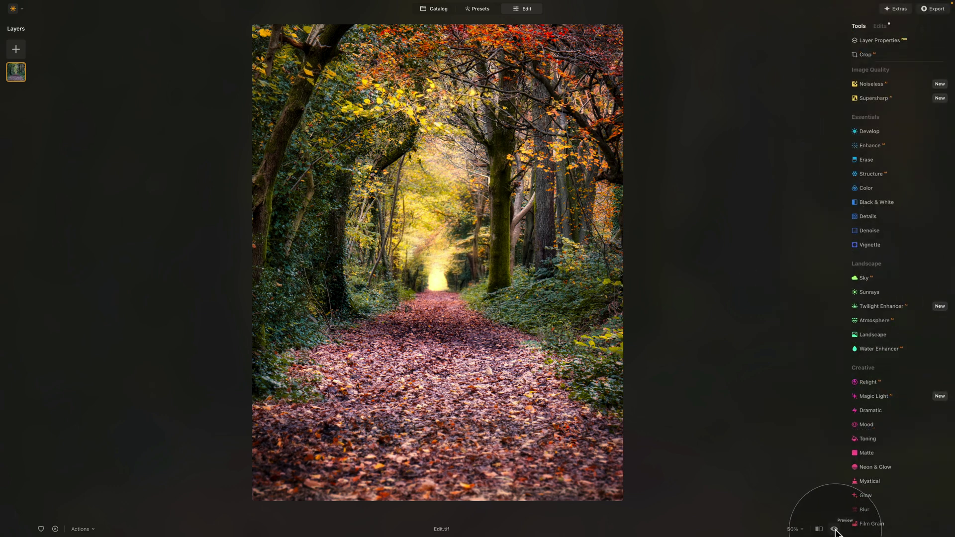
# Compare the fully edited photo with the original and look through the creative tools
pyautogui.click(835, 530)
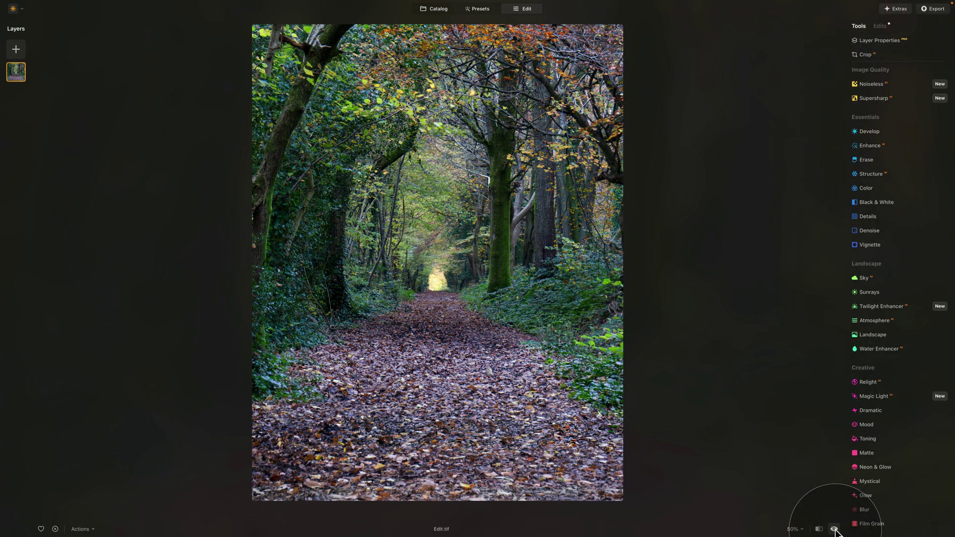
pyautogui.click(835, 530)
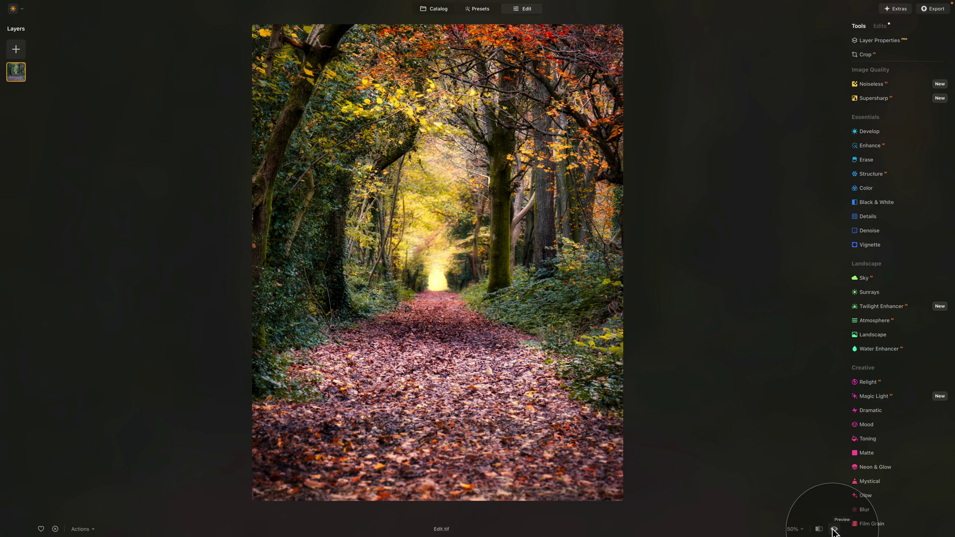
pyautogui.scroll(-1, 885, 393)
pyautogui.scroll(-4, 873, 367)
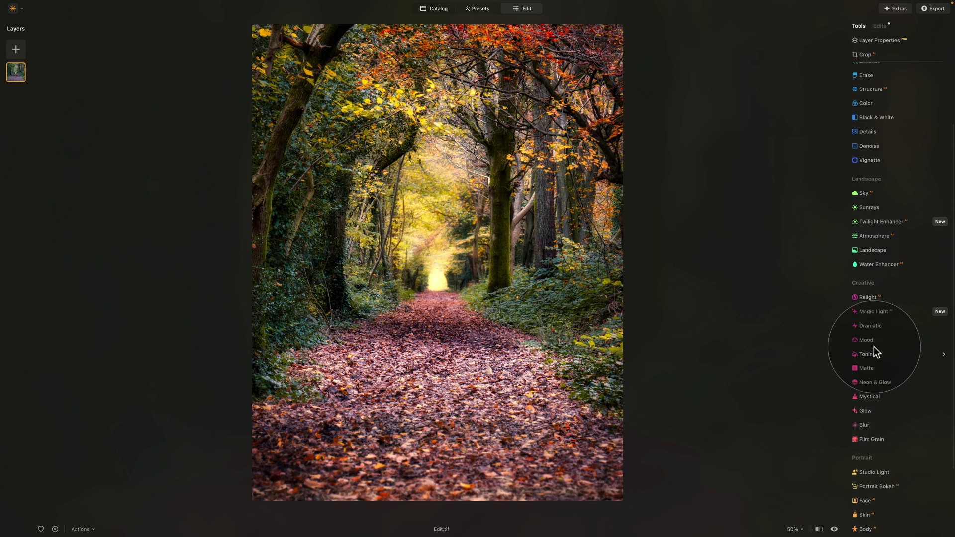
pyautogui.scroll(-1, 876, 342)
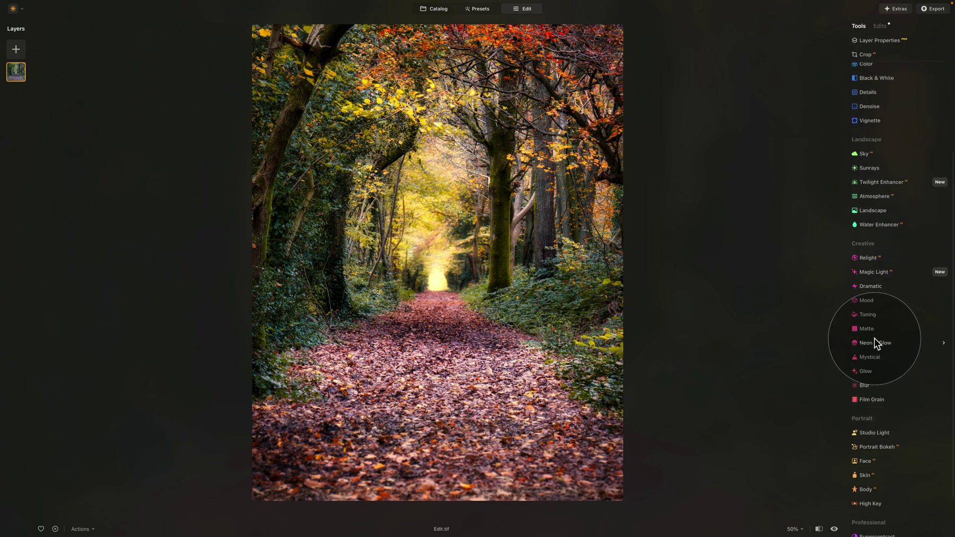
# Apply the Long Beach LUT from the Cinematic Toning set with the Mood tool and compare the photo with and without it
pyautogui.click(872, 301)
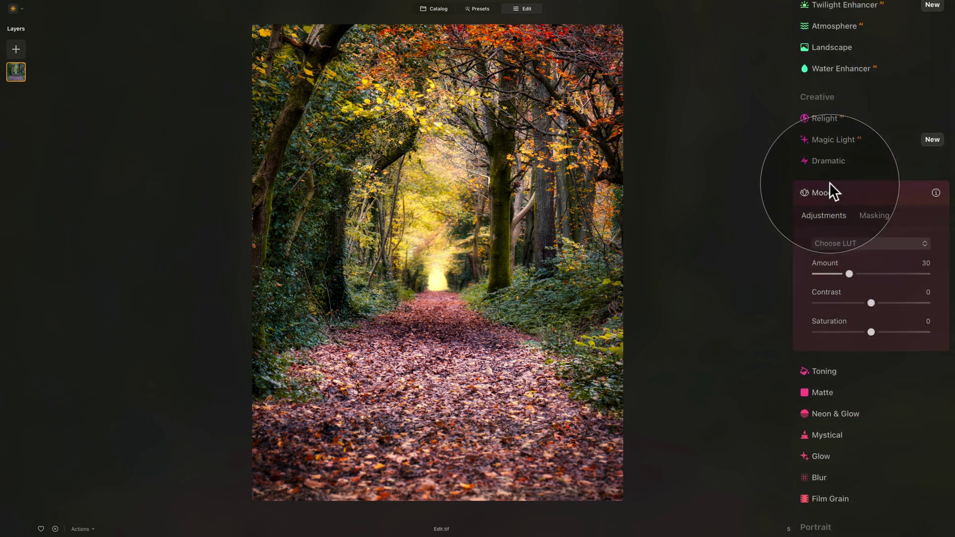
pyautogui.click(869, 242)
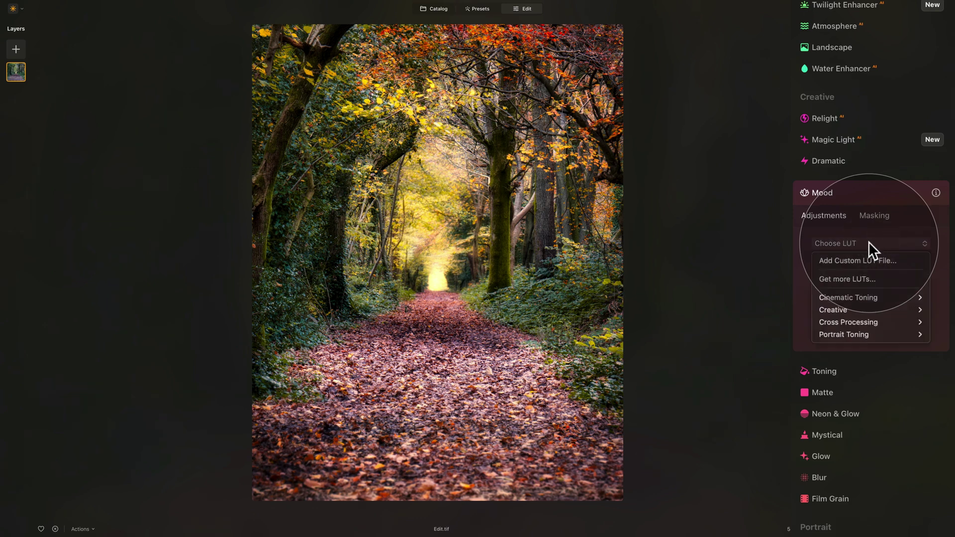
pyautogui.moveTo(861, 297)
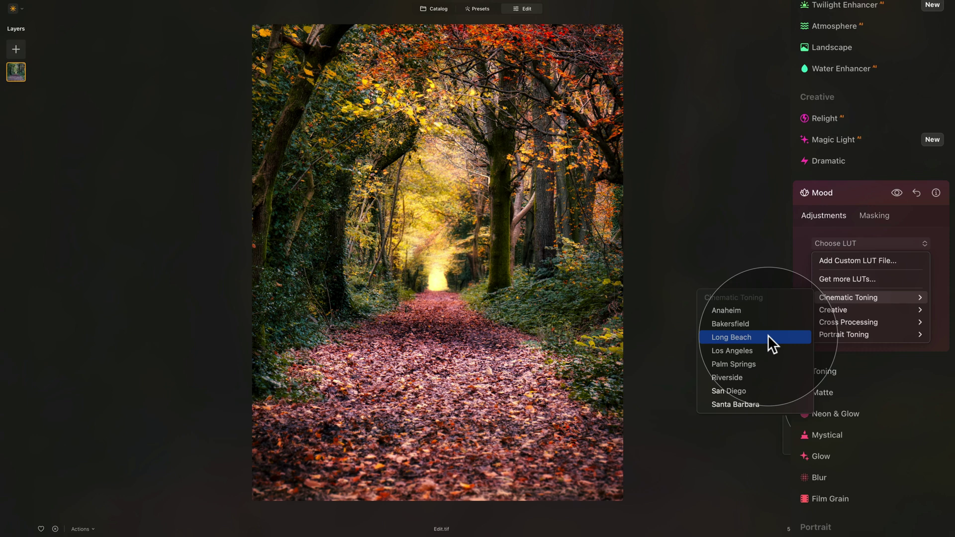
pyautogui.click(769, 338)
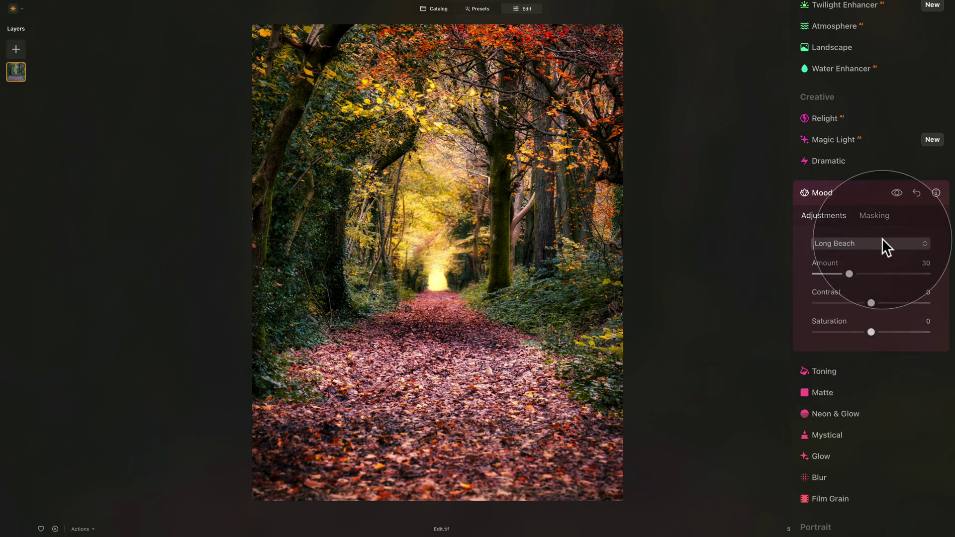
pyautogui.click(896, 195)
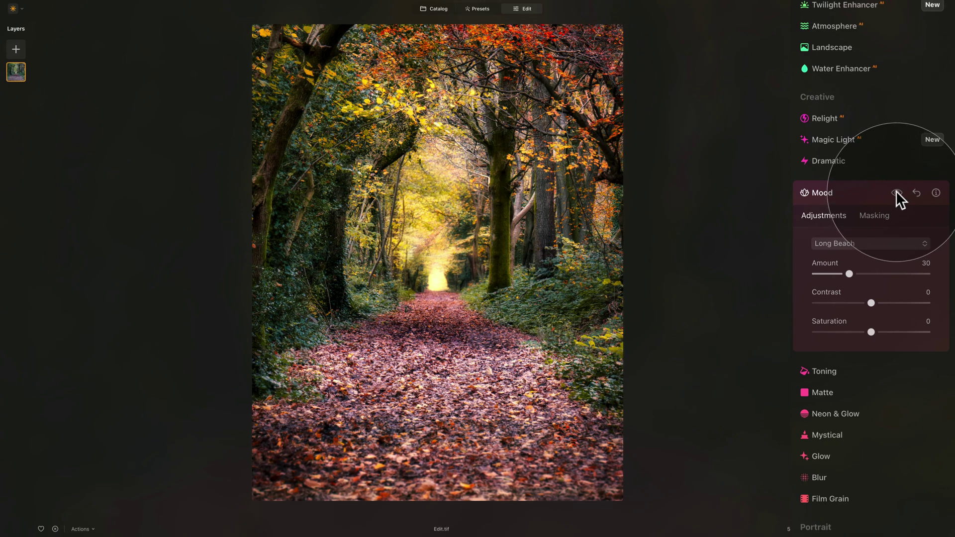
pyautogui.click(896, 193)
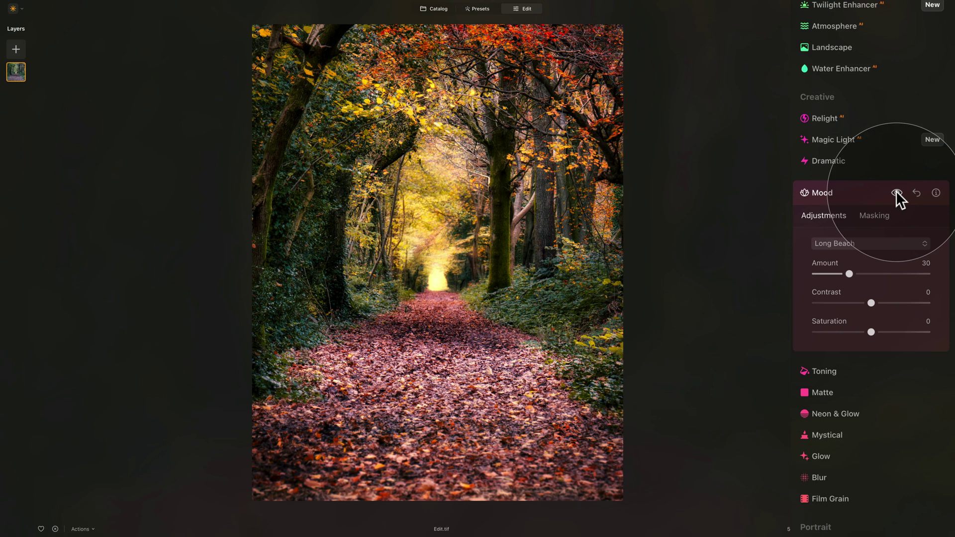
pyautogui.click(896, 193)
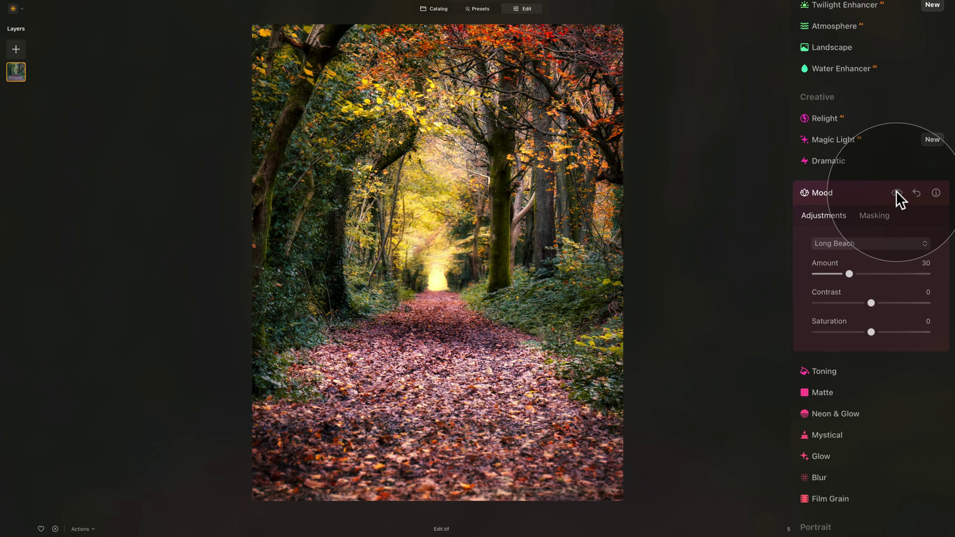
pyautogui.click(897, 193)
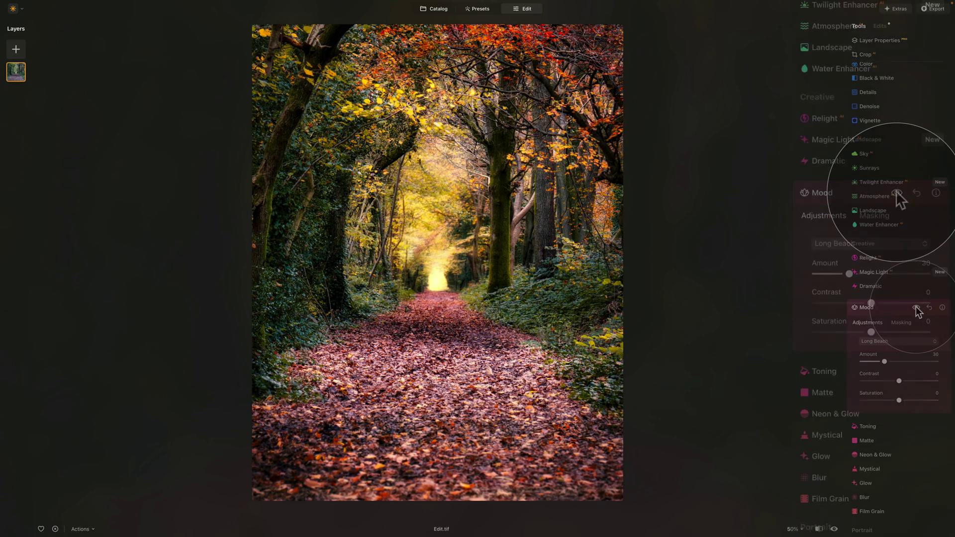
# Compare the finished edit with the original photo, using both the full before view and the sliding before-and-after split
pyautogui.click(835, 529)
pyautogui.click(835, 529)
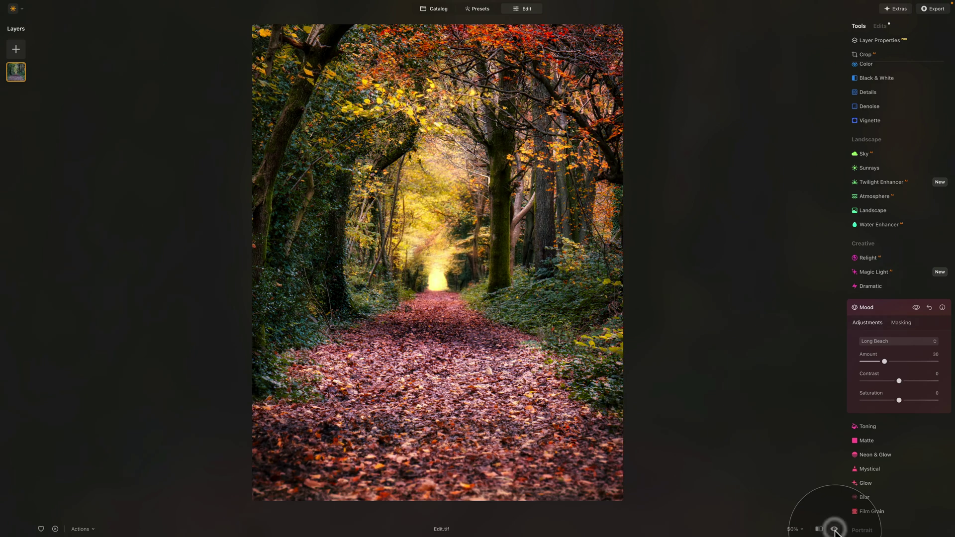
pyautogui.click(819, 530)
pyautogui.moveTo(437, 269); pyautogui.dragTo(250, 277)
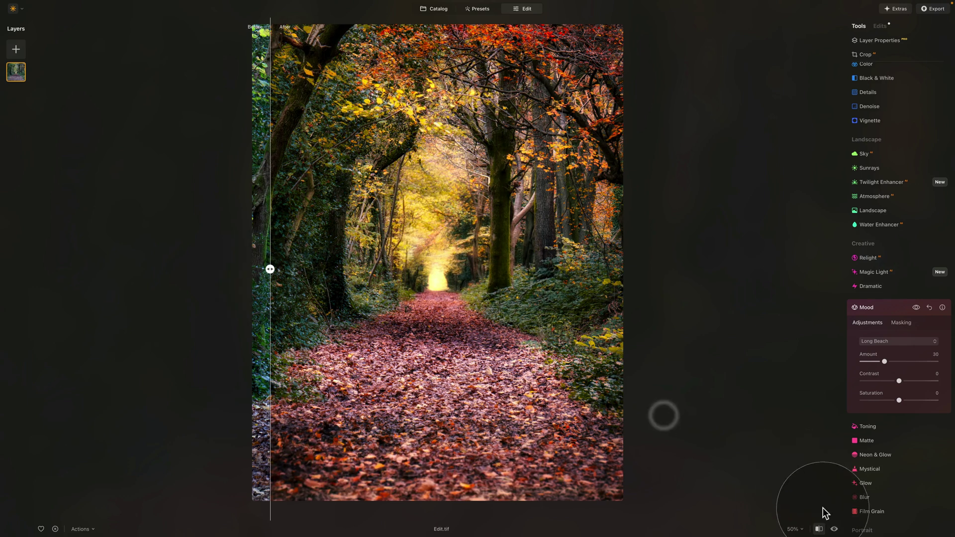
pyautogui.click(834, 529)
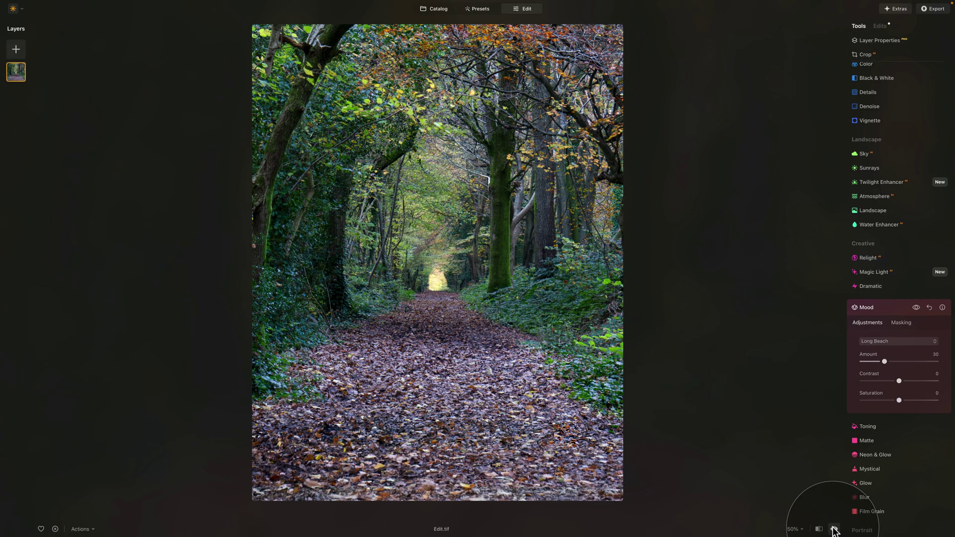
pyautogui.click(820, 529)
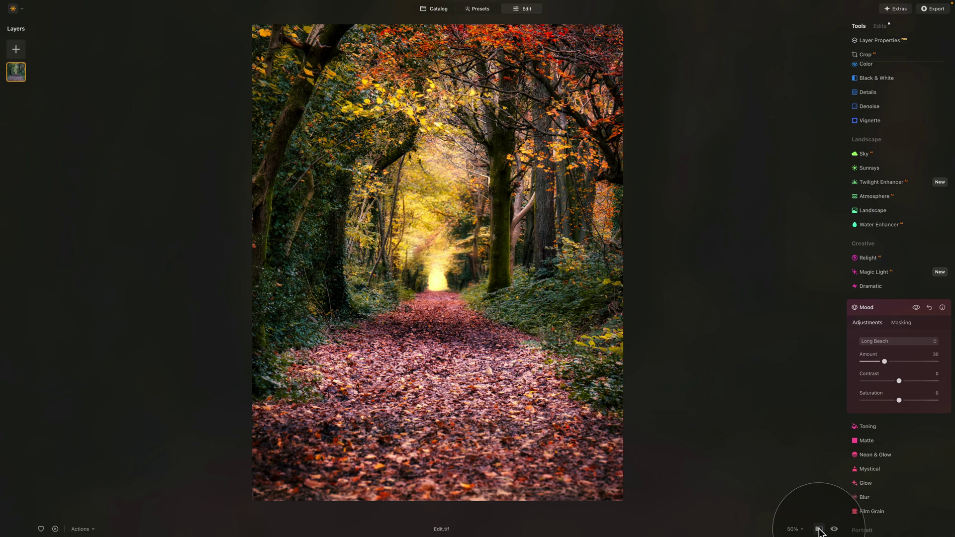